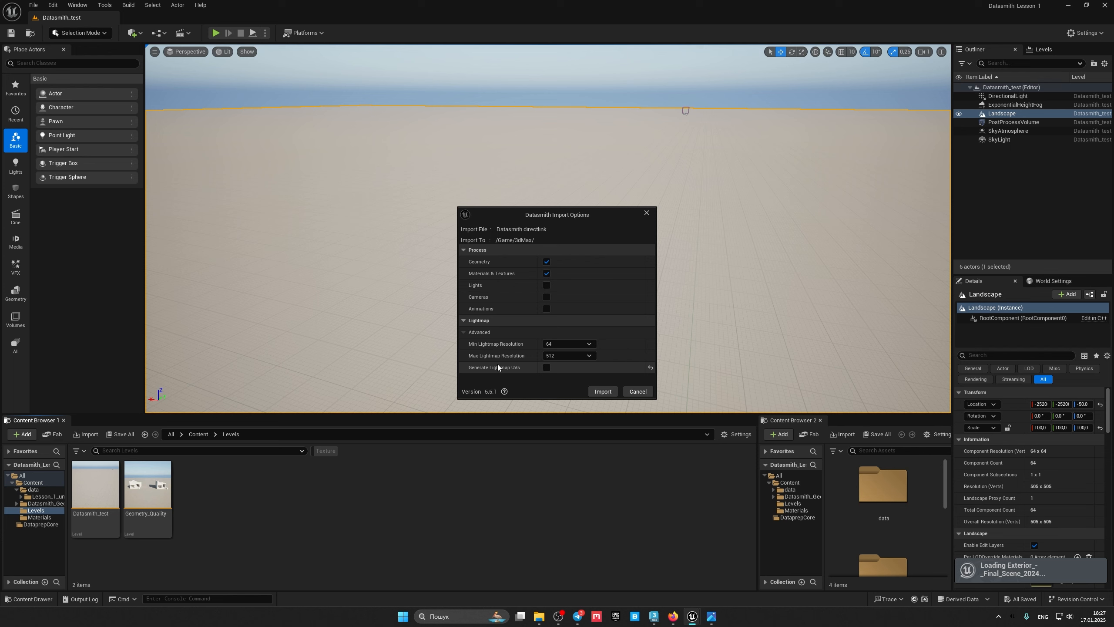
Step: Import the Direct Link scene into /Game/3dMax/ with only Geometry and Materials & Textures processed
left_click(487, 321)
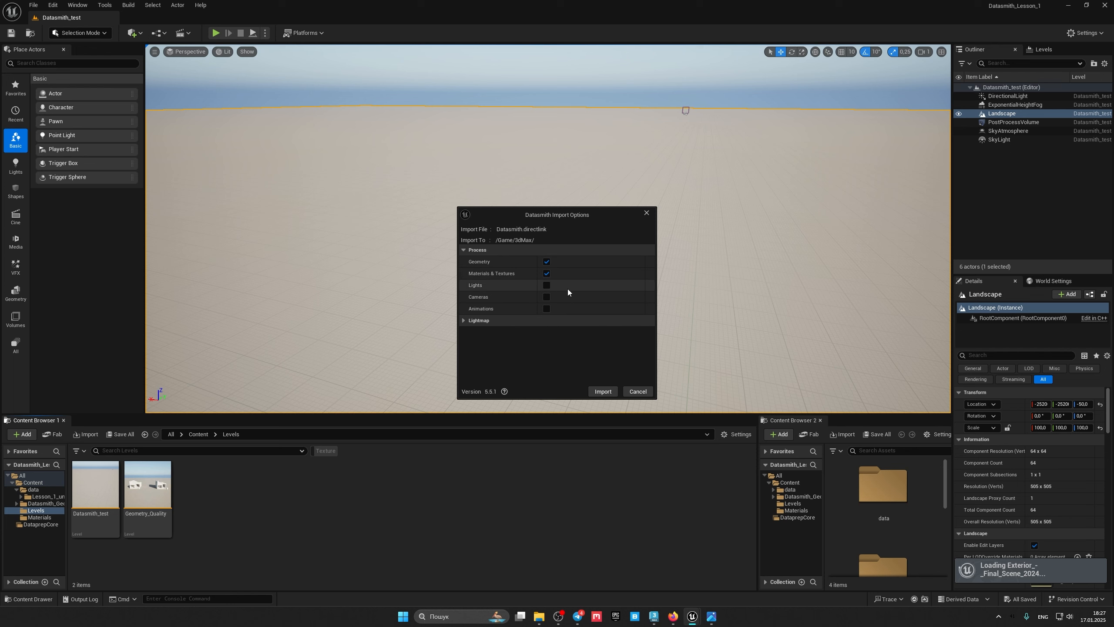
left_click(603, 392)
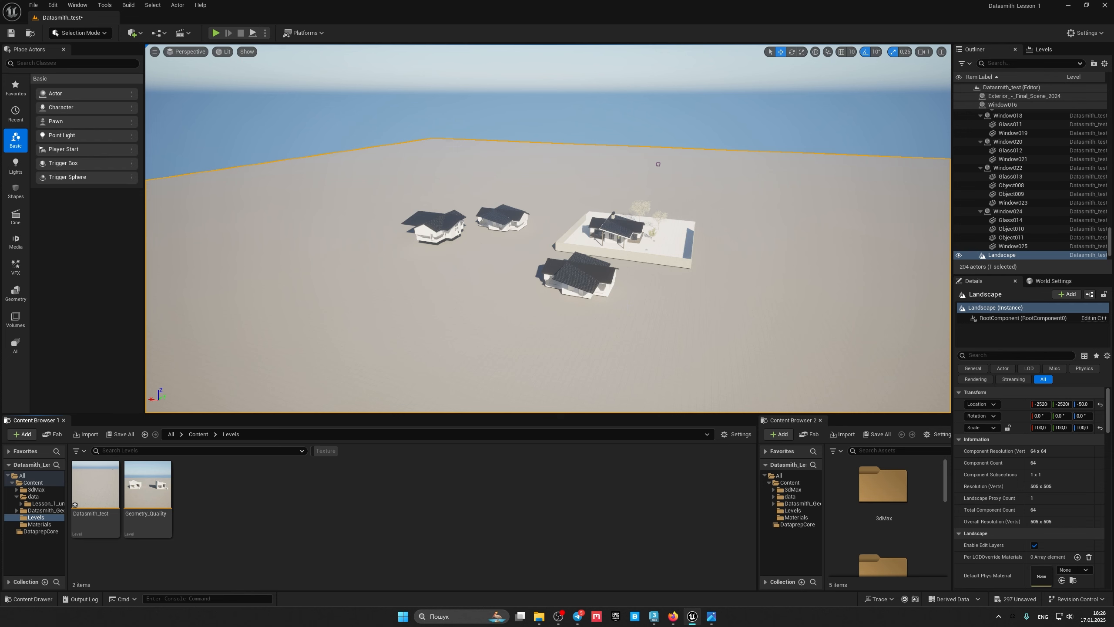
Step: Examine the imported house from several sides, including its roof, facade materials, windows and surrounding trees
key("w")
right_click_drag(549, 228, 479, 272)
key("d")
key("s")
key("w")
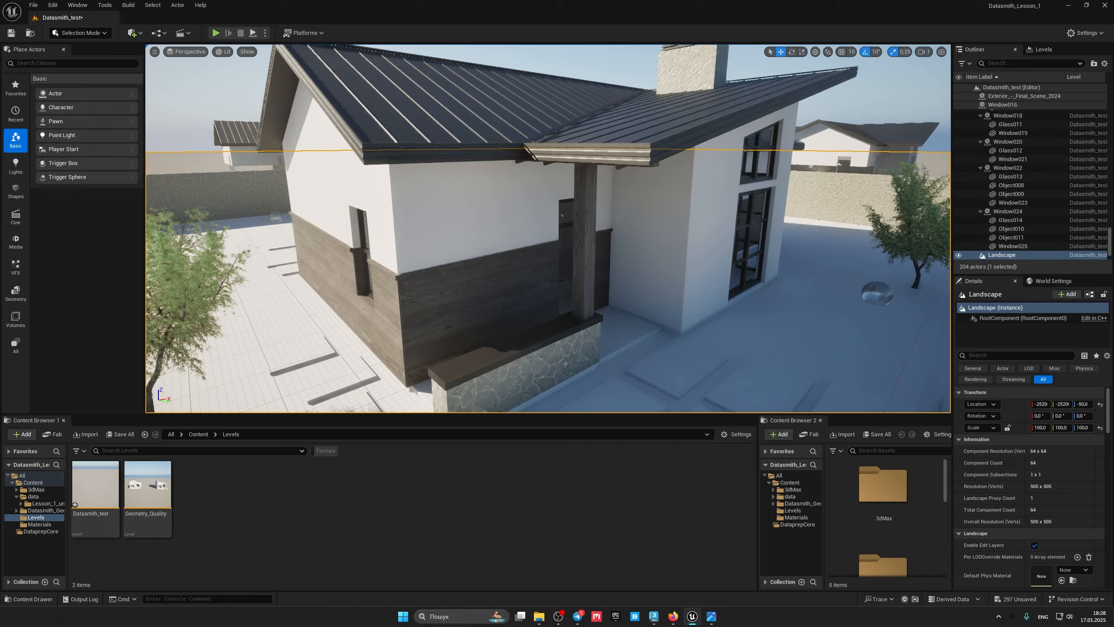
right_click_drag(609, 266, 611, 271)
key("s")
key("w")
key("s")
key("q")
right_click_drag(544, 244, 575, 256)
key("w")
key("s")
key("w")
key("s")
key("s")
key("g")
key("w")
key("s")
key("s")
key("s")
key("w")
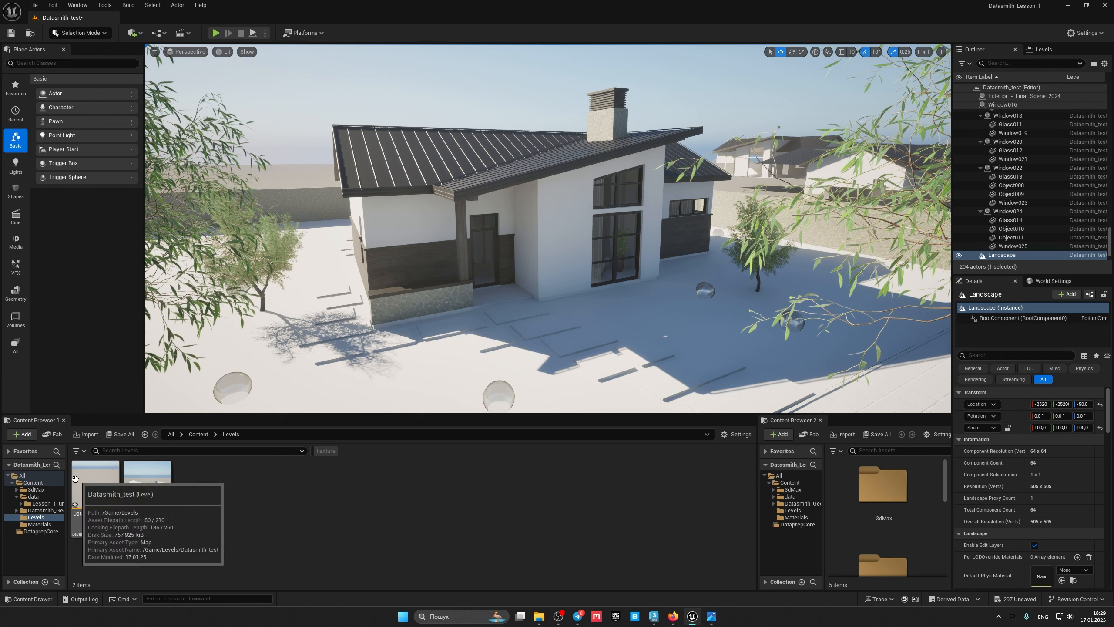
Step: Browse the meshes in the Geometries folder of 3dMax/Exterior_-_Final_Scene_2024 and look through the house's tall window at the interior
left_click_drag(67, 484, 98, 484)
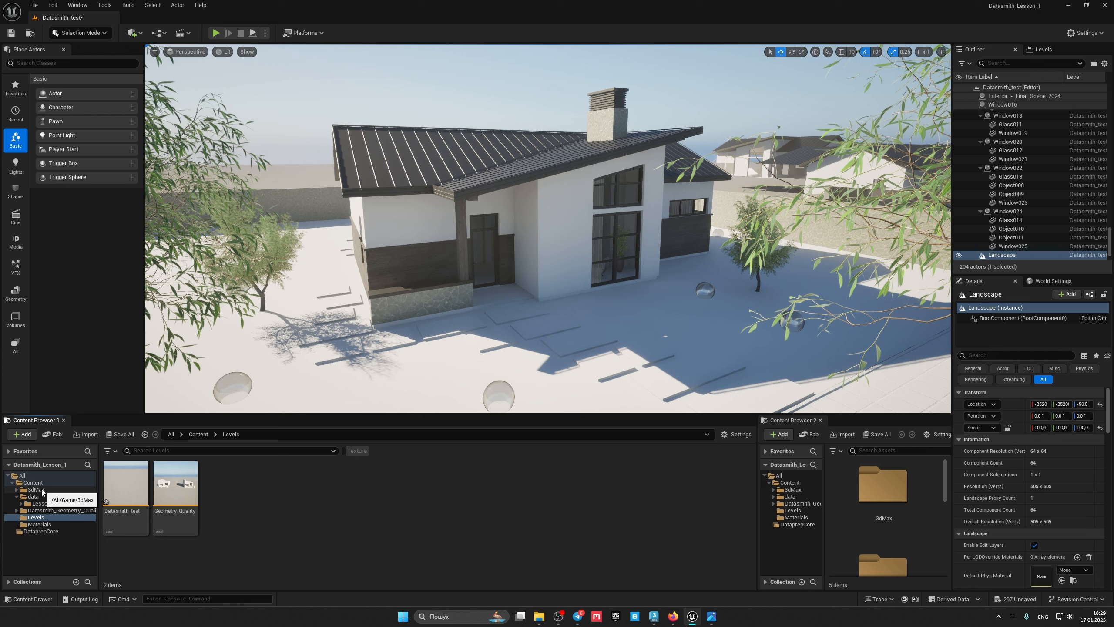
left_click(37, 490)
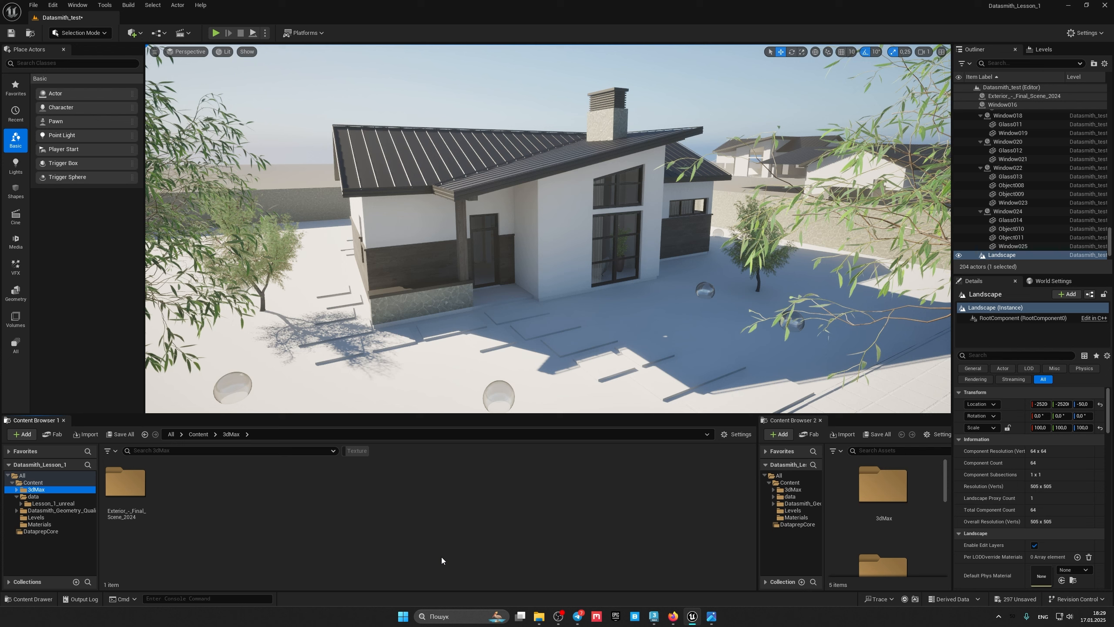
double_click(128, 484)
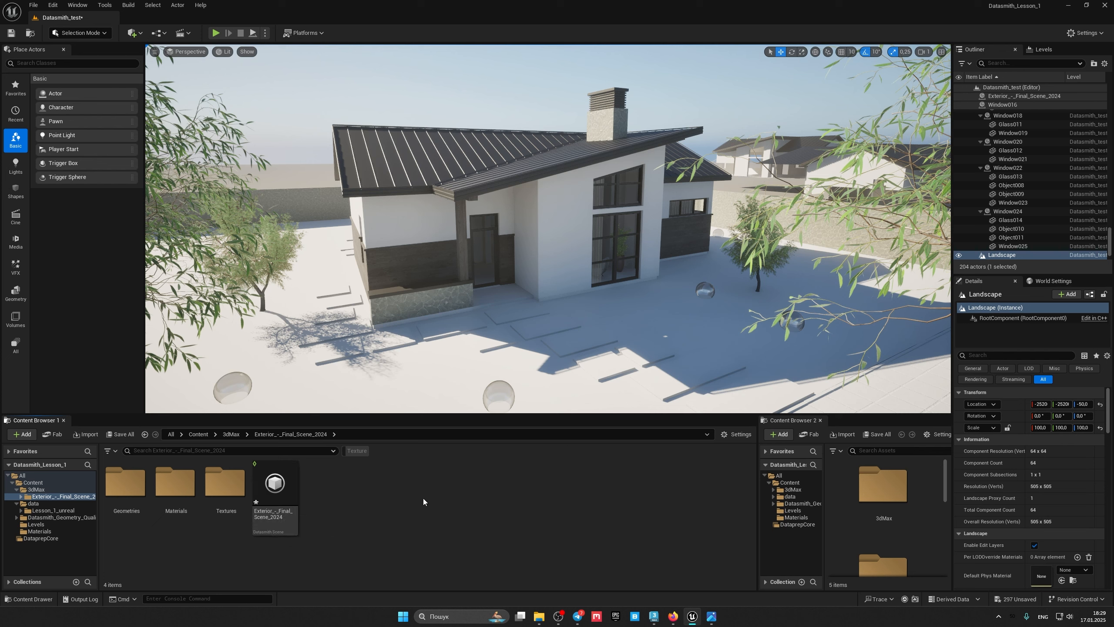
left_click(127, 488)
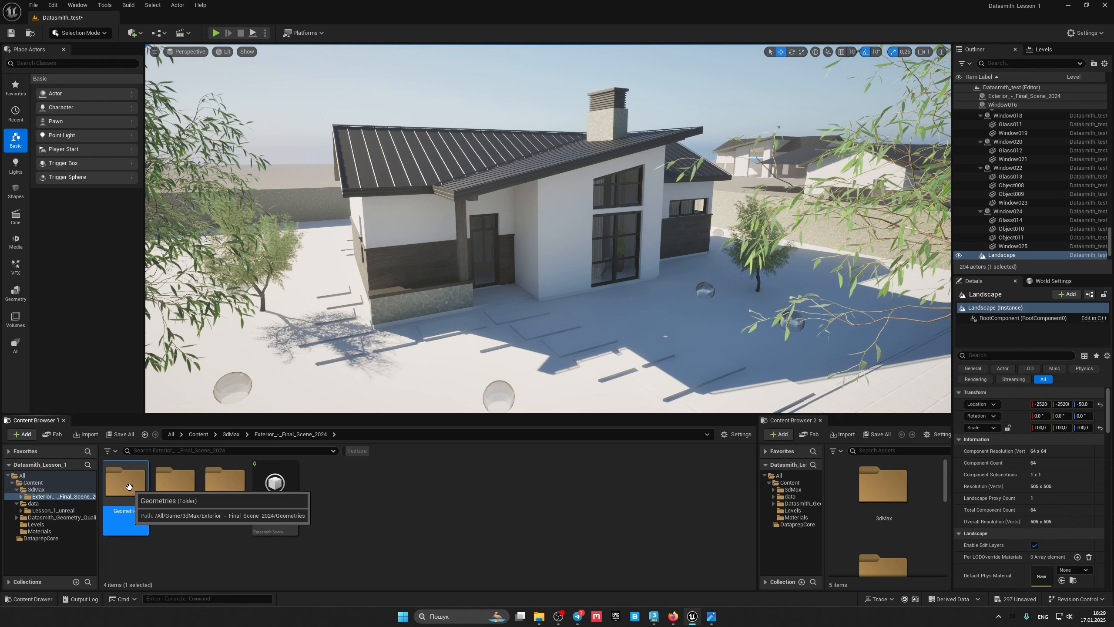
double_click(127, 488)
scroll(433, 499, "down", 2)
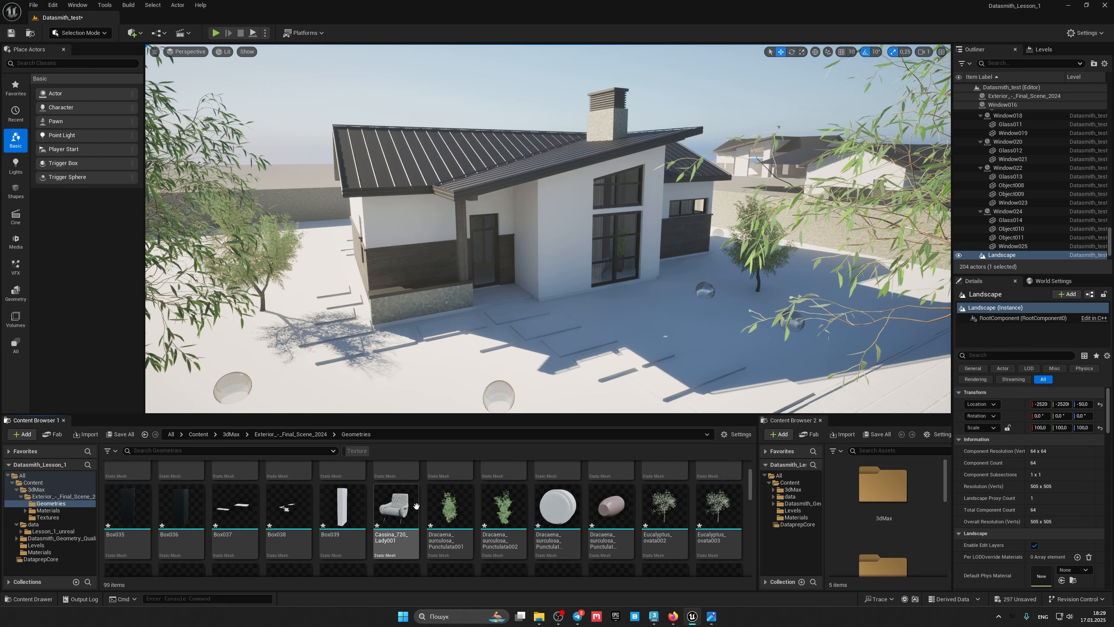
key("w")
right_click_drag(571, 349, 605, 384)
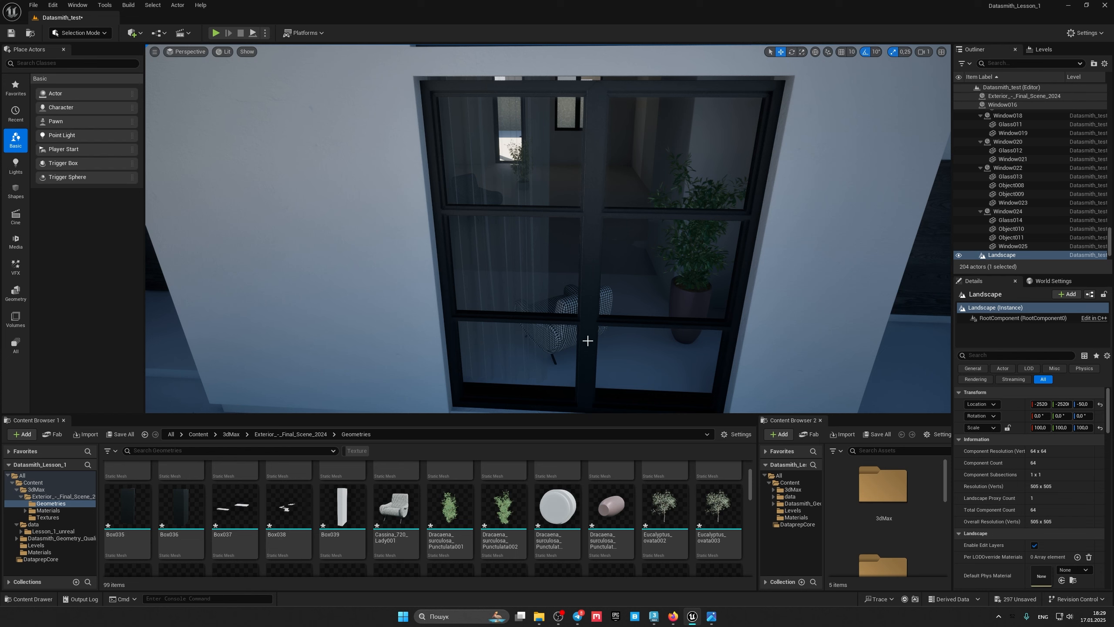
key("s")
right_click_drag(683, 346, 645, 373)
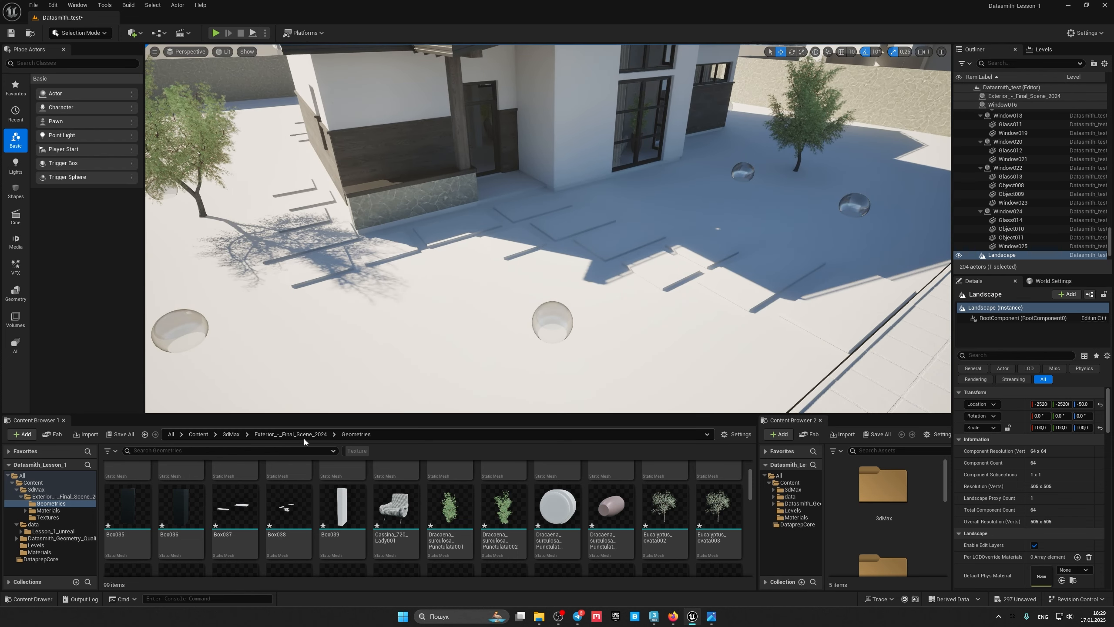
Step: Try placing the Exterior_-_Final_Scene_2024 Datasmith scene asset on an empty part of the landscape, and undo the placement
left_click(57, 496)
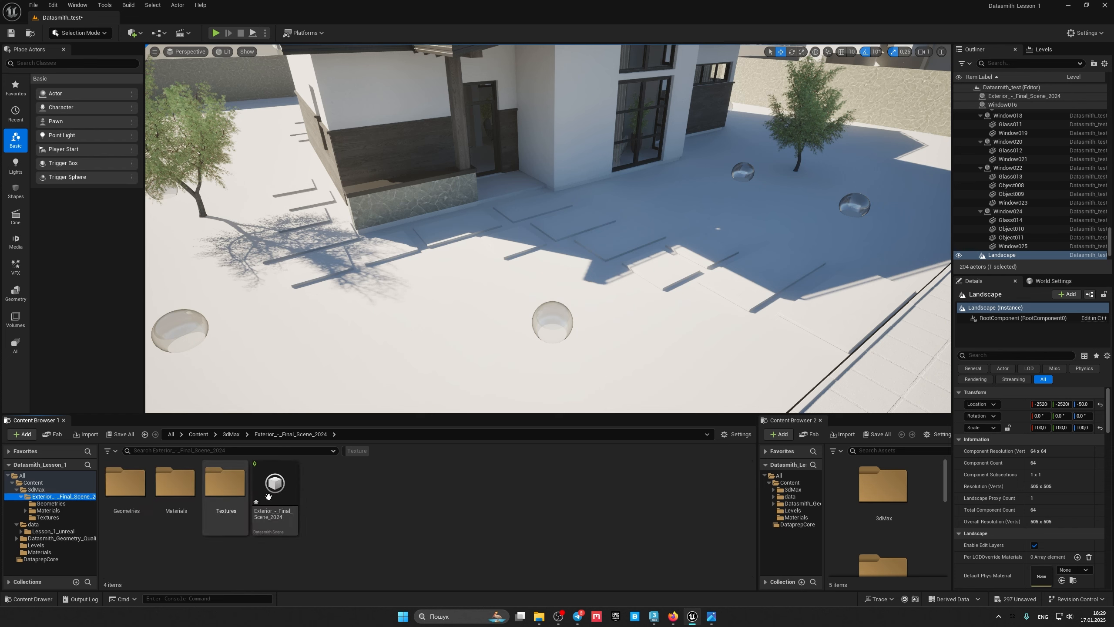
key("s")
right_click_drag(439, 333, 693, 295)
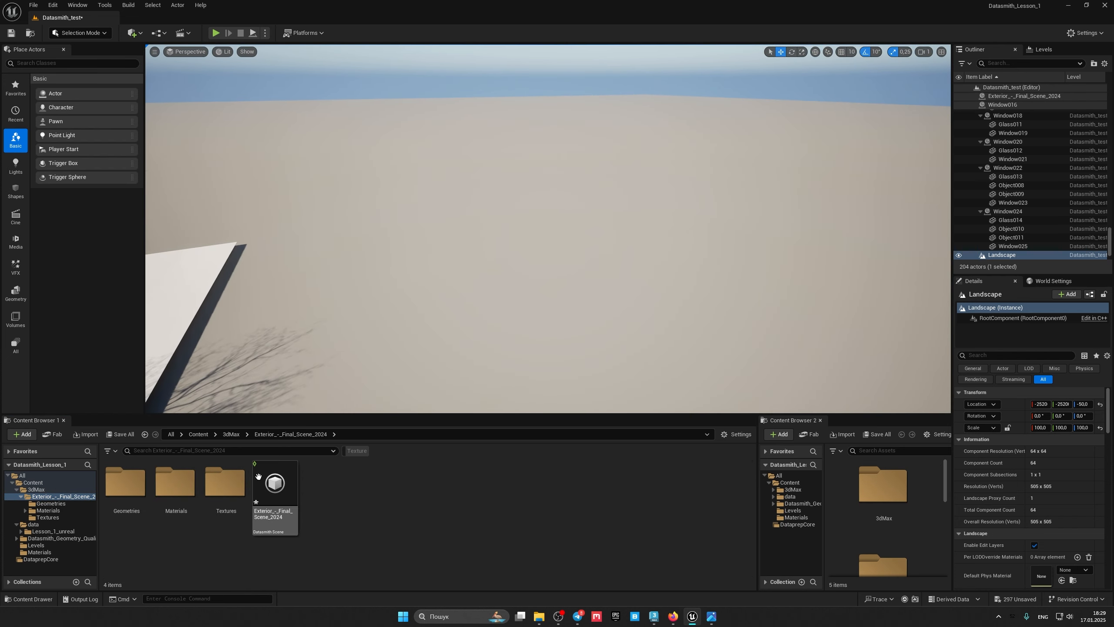
left_click_drag(275, 483, 460, 310)
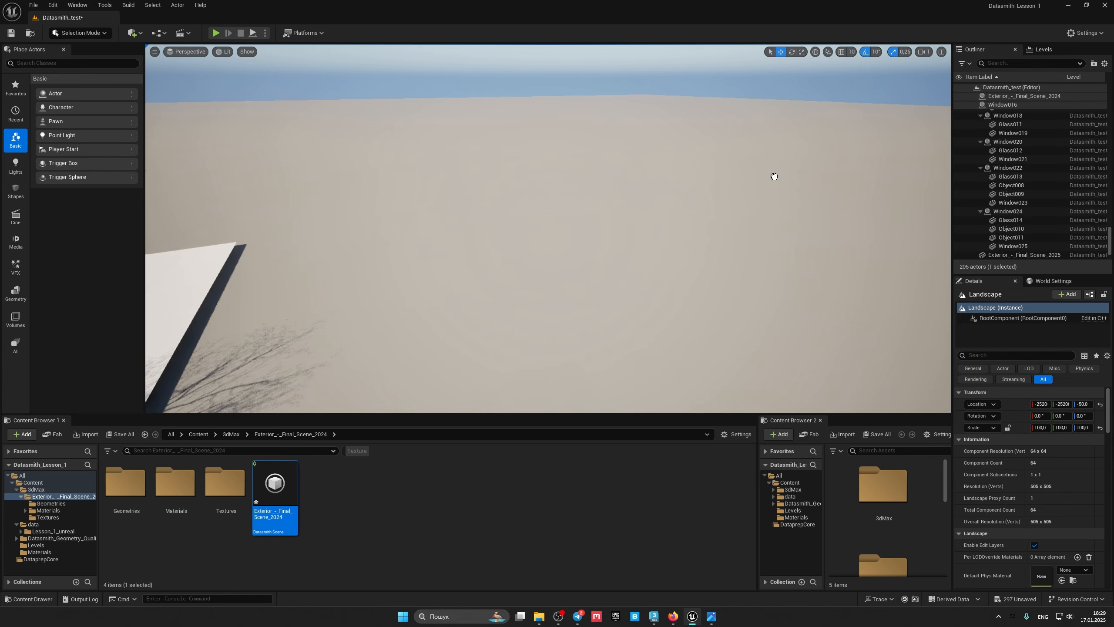
right_click_drag(733, 188, 658, 189)
key("s")
key("ctrl+z")
Step: Review the imported assets in the Materials and Textures folders of Exterior_-_Final_Scene_2024
key("w")
mouse_move(512, 307)
right_mouse_down()
mouse_move(476, 306)
mouse_move(511, 308)
right_mouse_up()
double_click(176, 483)
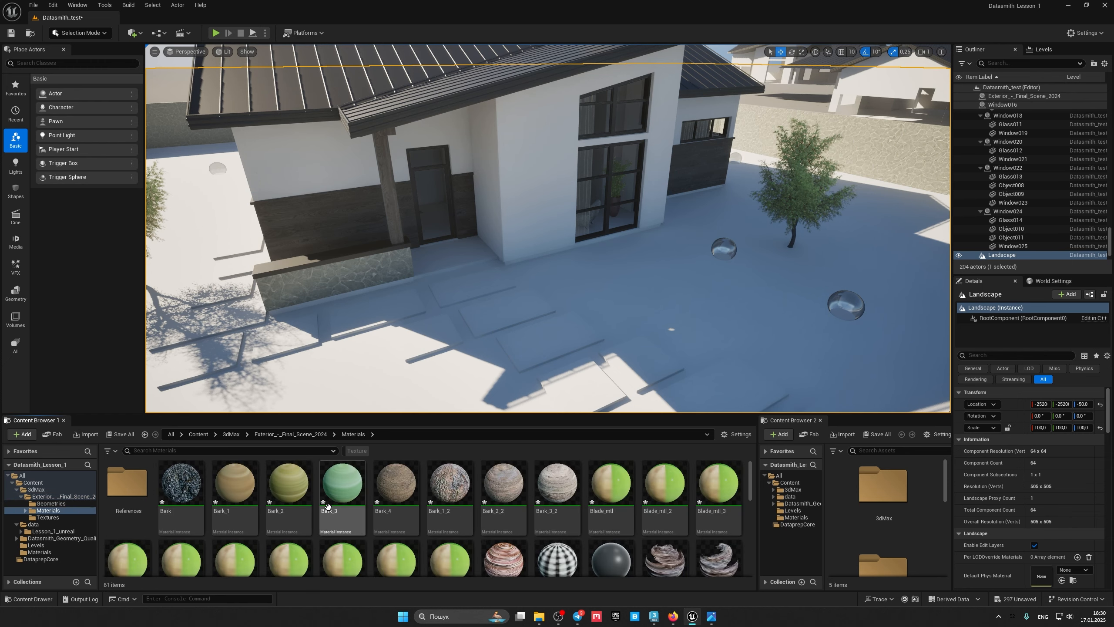
left_click(48, 517)
scroll(374, 514, "down", 3)
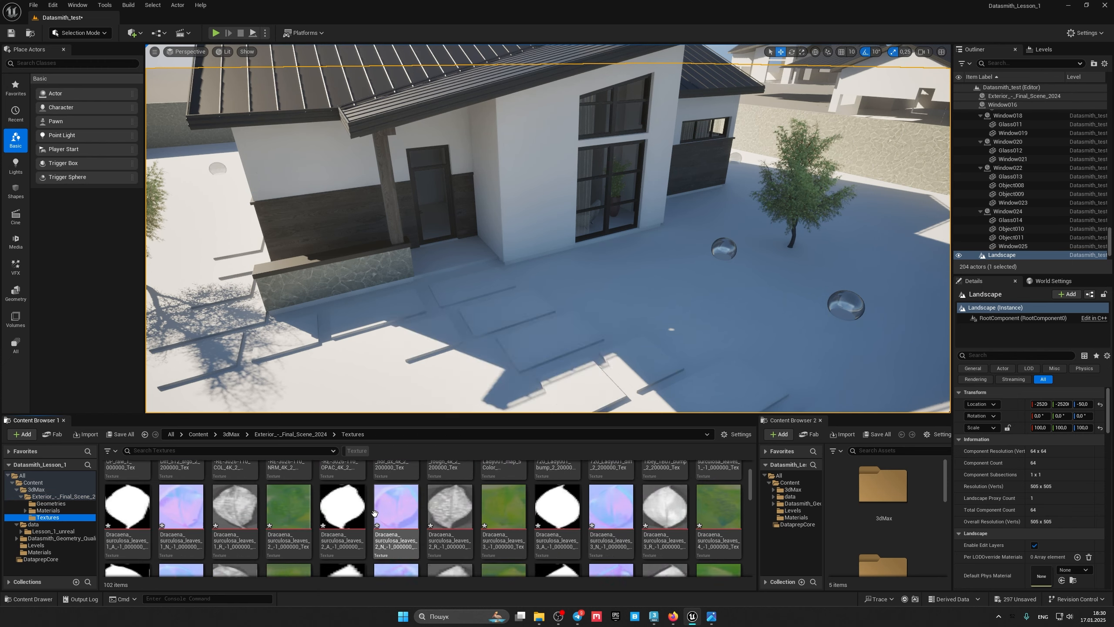
scroll(375, 514, "up", 5)
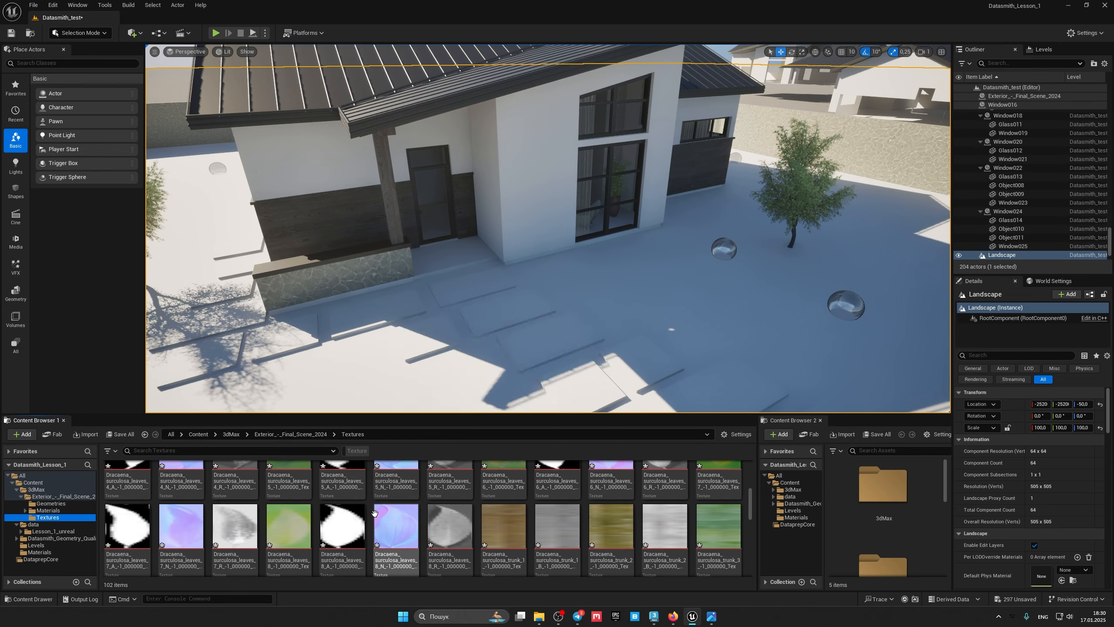
scroll(374, 513, "up", 2)
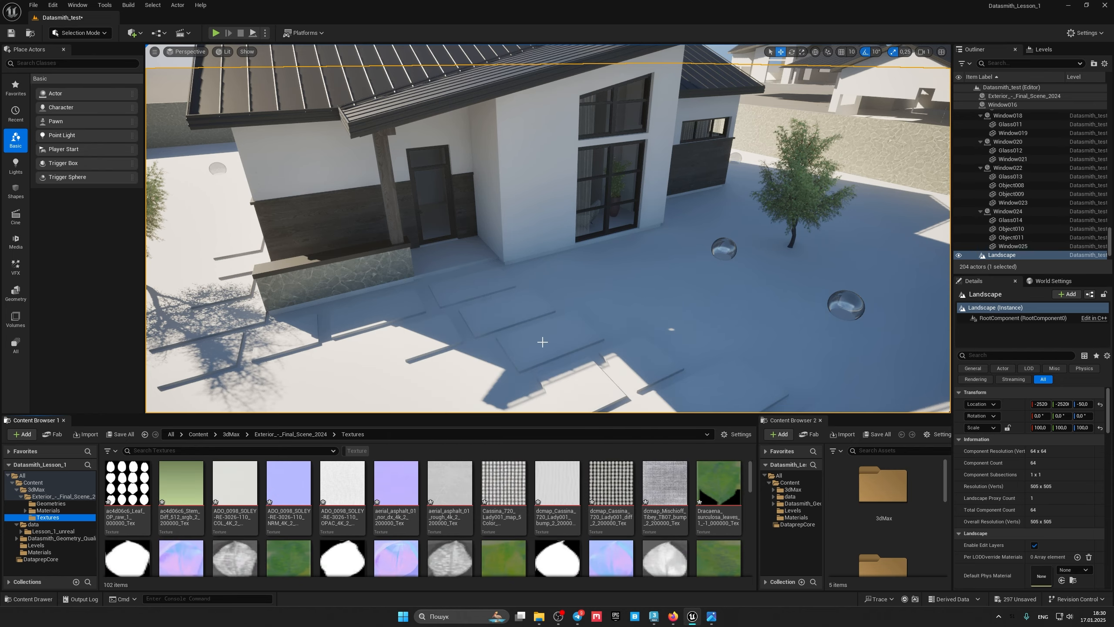
Step: Switch to 3ds Max and create three boxes of different heights on the ground in front of the house
key("s")
right_click_drag(542, 343, 557, 364)
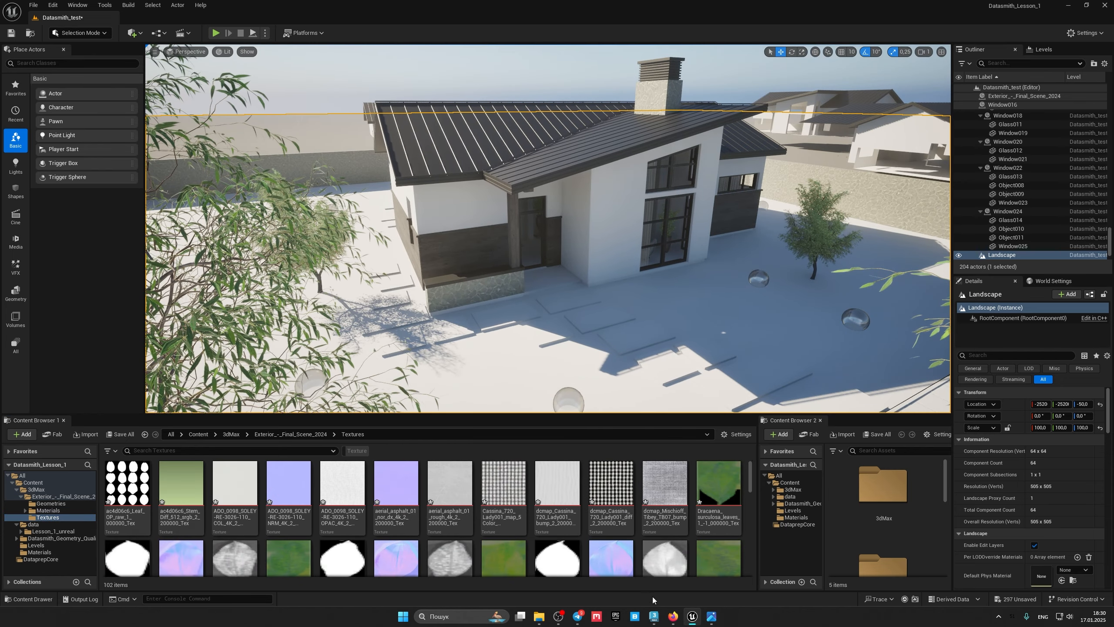
left_click(654, 617)
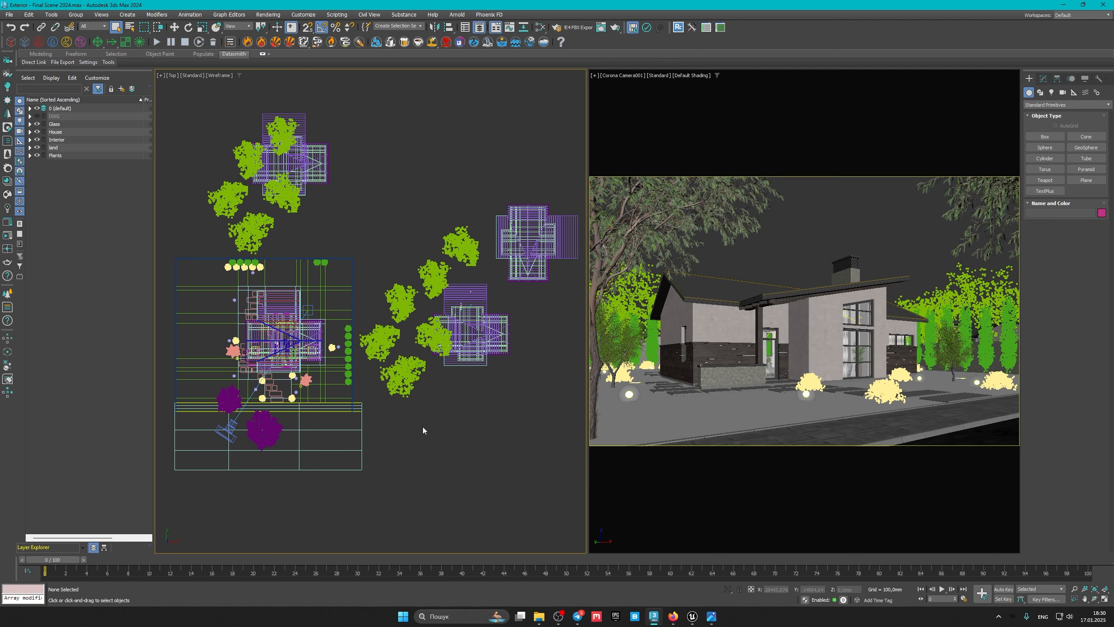
left_click(1044, 137)
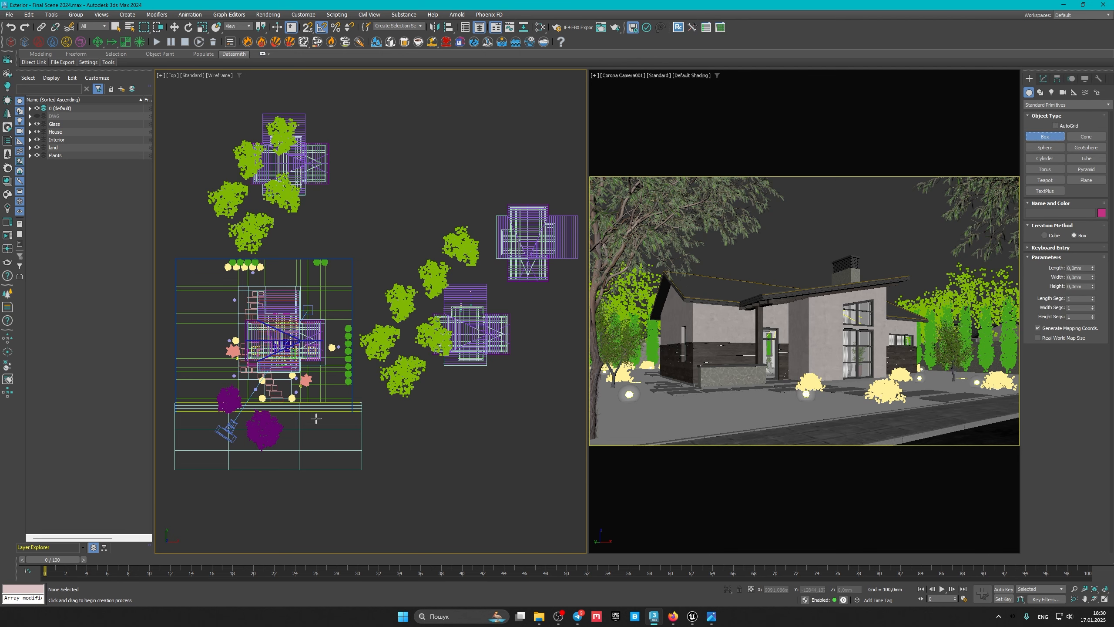
scroll(227, 394, "up", 6)
left_click(292, 359)
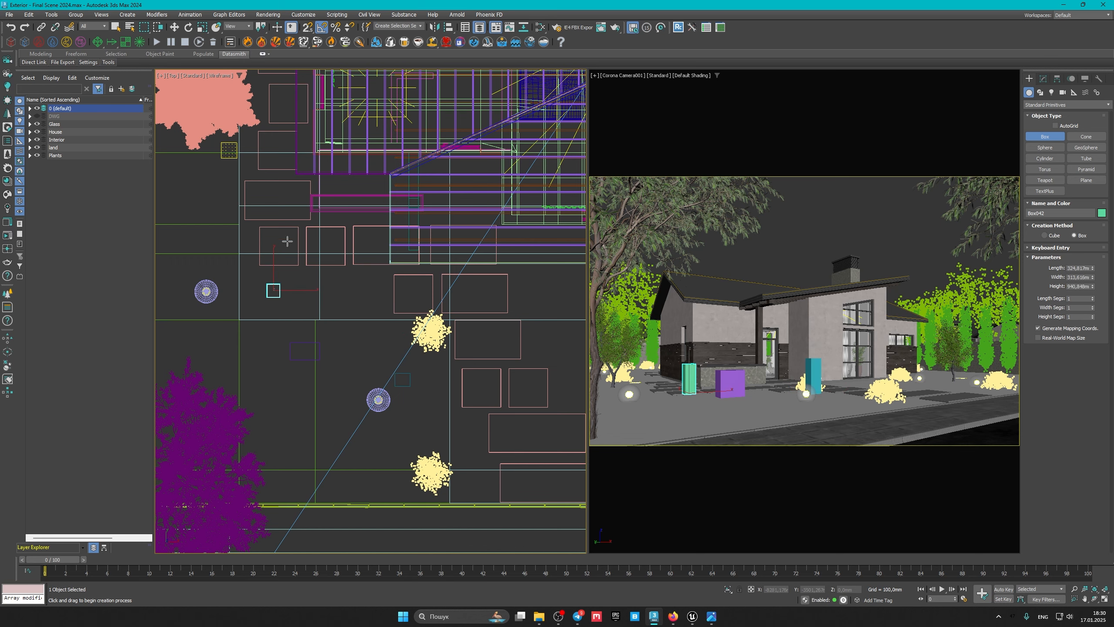
right_click(357, 242)
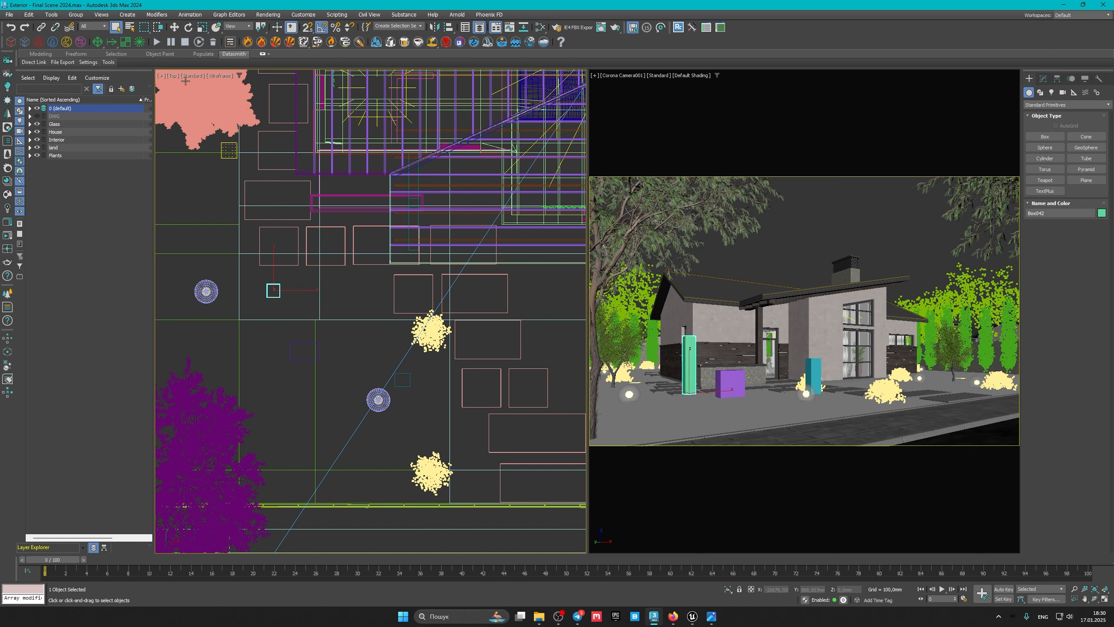
Step: Switch back to Unreal Engine and inspect the Direct Link update of the boxes in front of the house
left_click(692, 616)
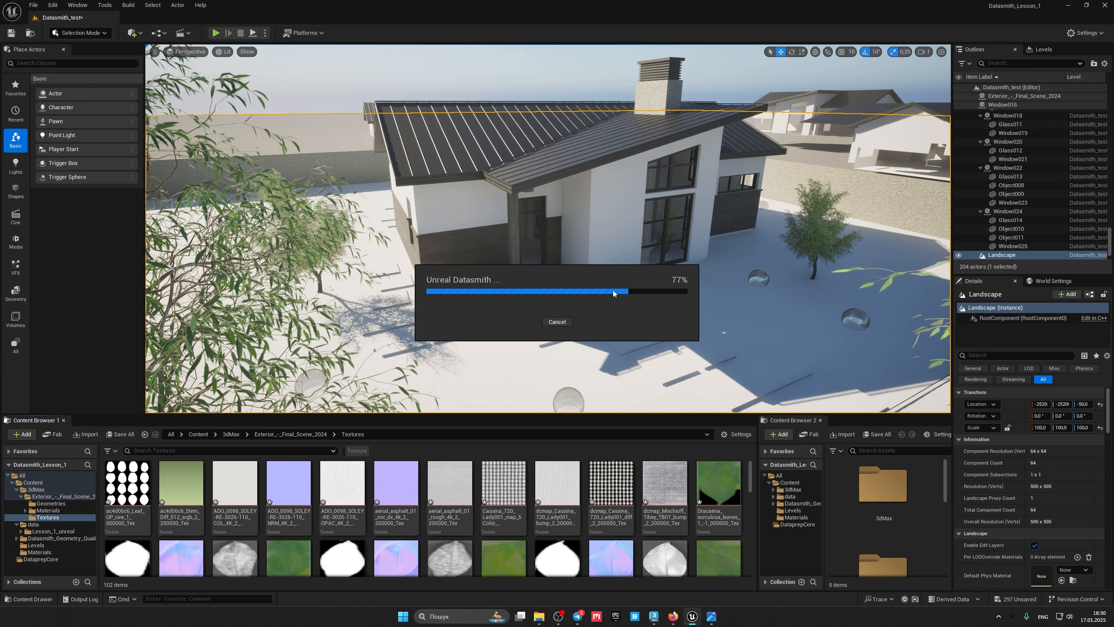
right_click_drag(613, 291, 586, 301)
key("w")
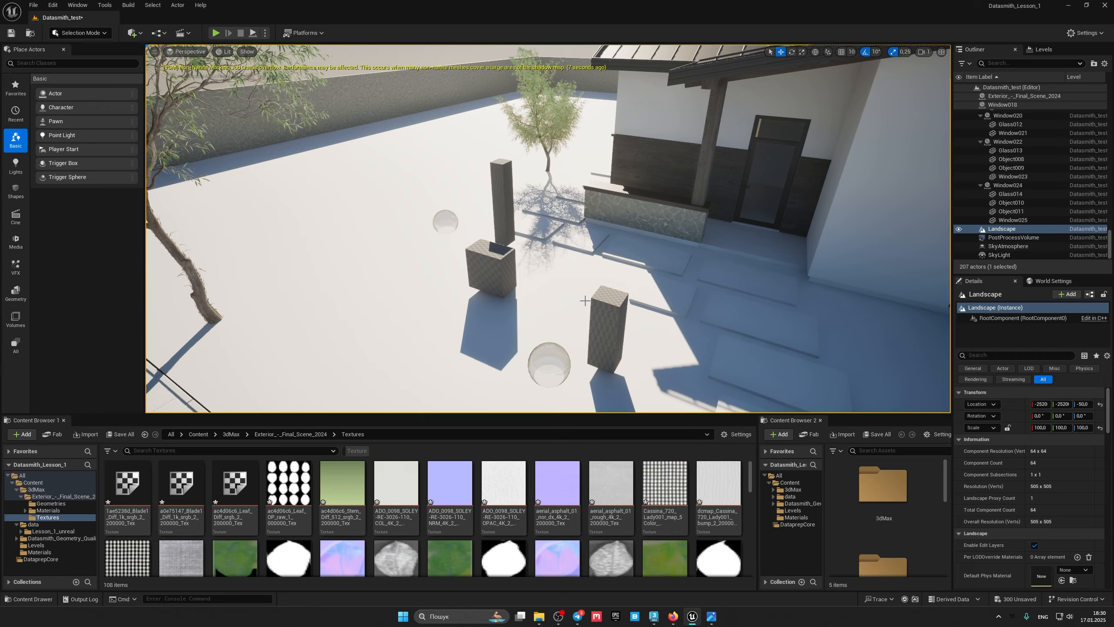
key("s")
right_click_drag(597, 304, 680, 288)
key("a")
key("w")
right_click_drag(618, 272, 612, 286)
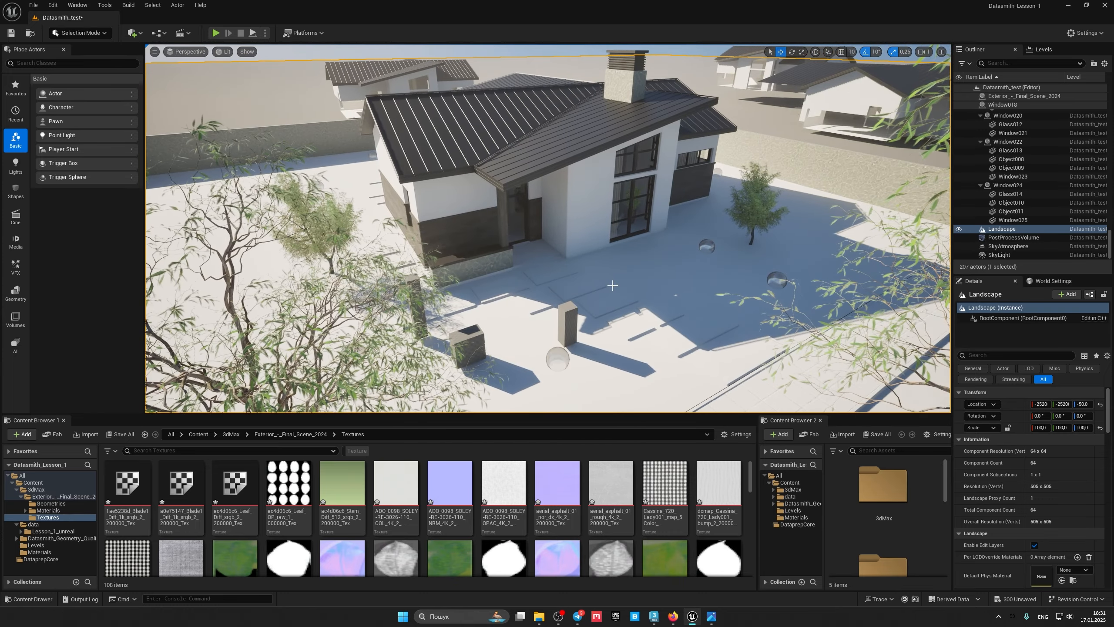
Step: Rotate the directional light so that sunlight falls across the front facade and the paving slabs
key("ctrl+l")
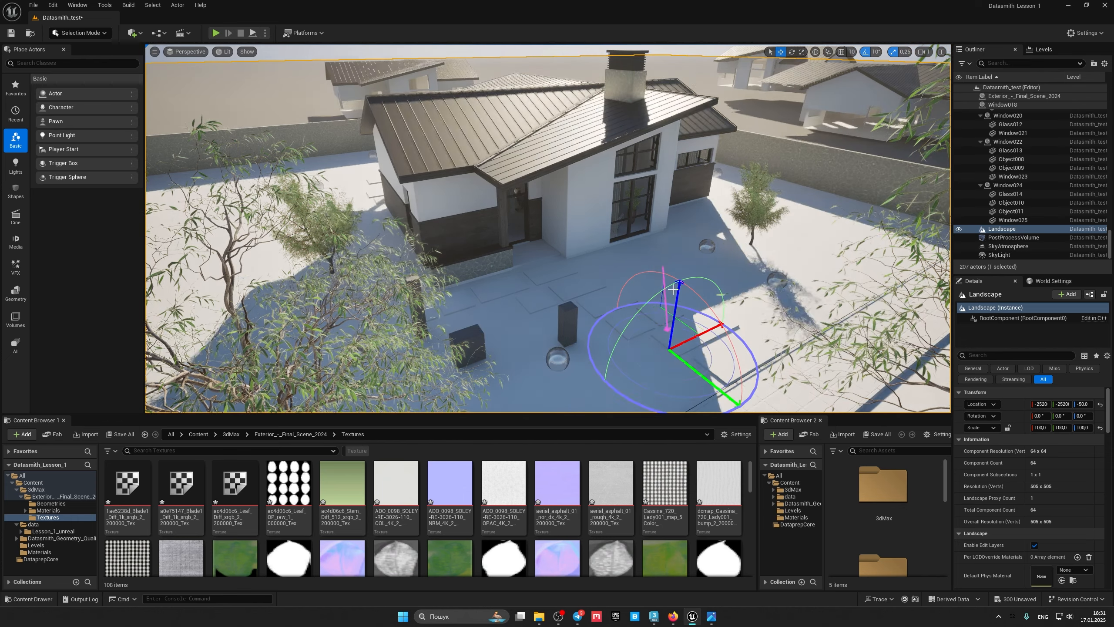
key("ctrl+l")
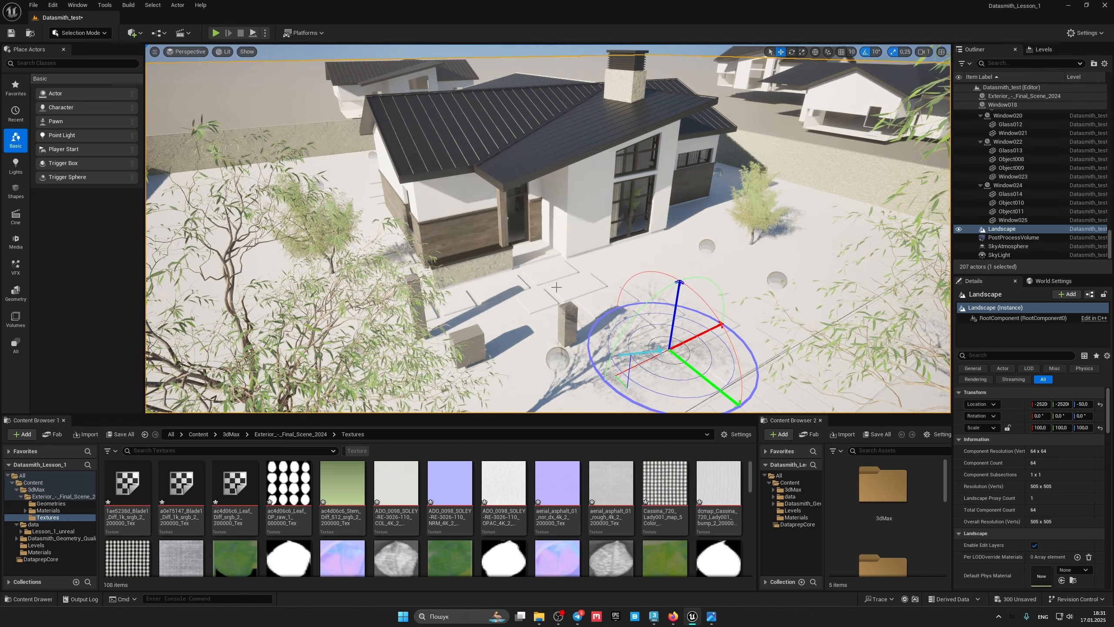
key("ctrl+l")
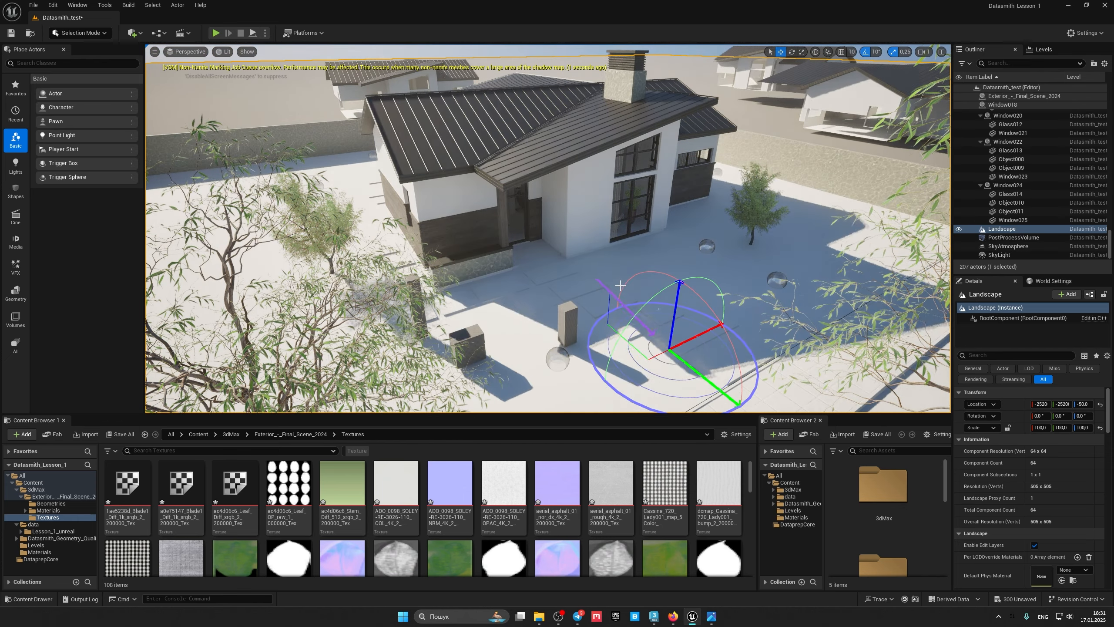
key("ctrl+l")
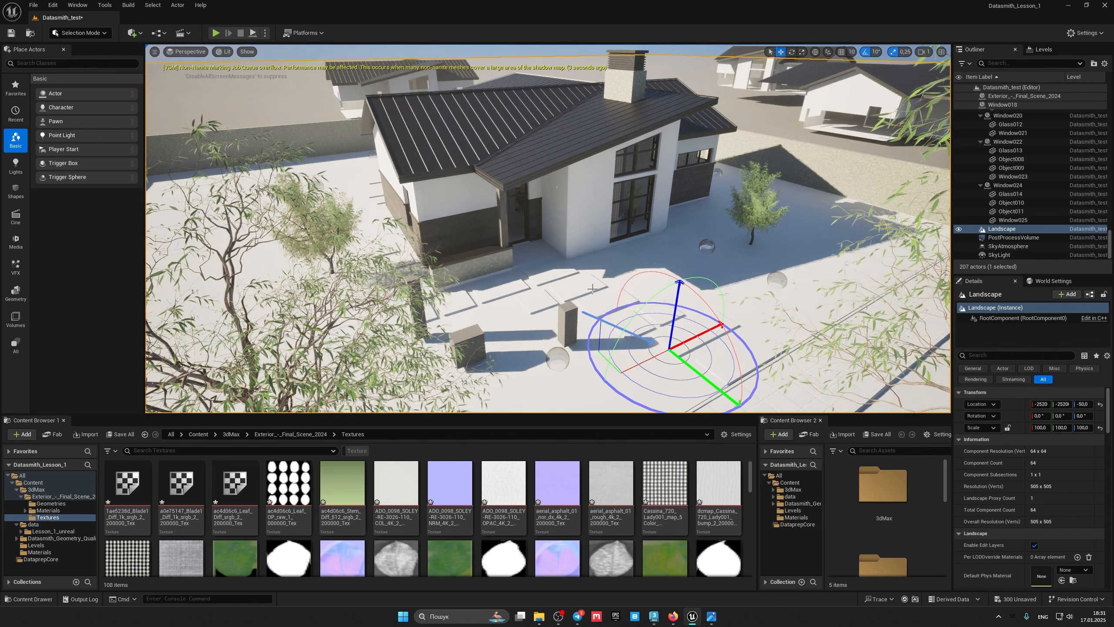
key("ctrl+l")
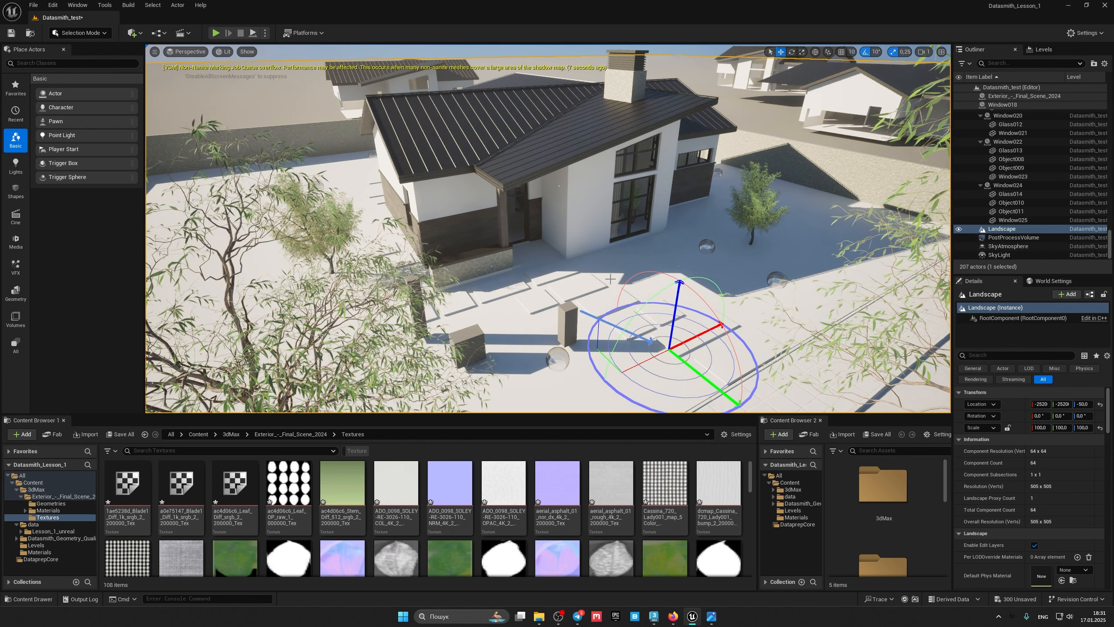
Step: View the house front with the boxes up close and open the scene's Geometries folder
key("w")
right_click_drag(610, 278, 605, 246)
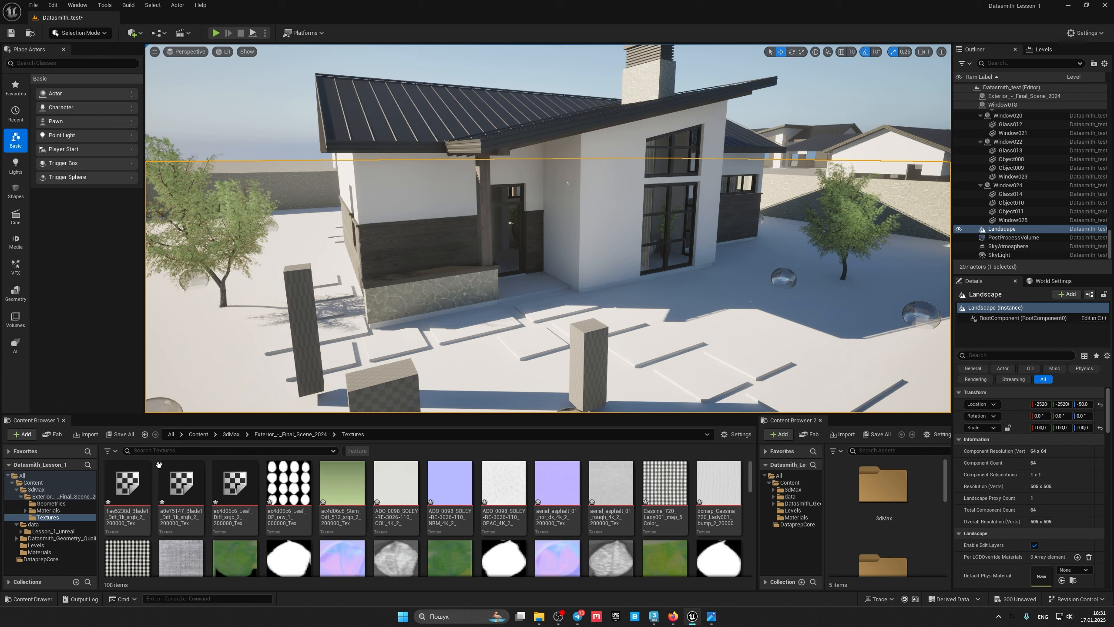
left_click(51, 503)
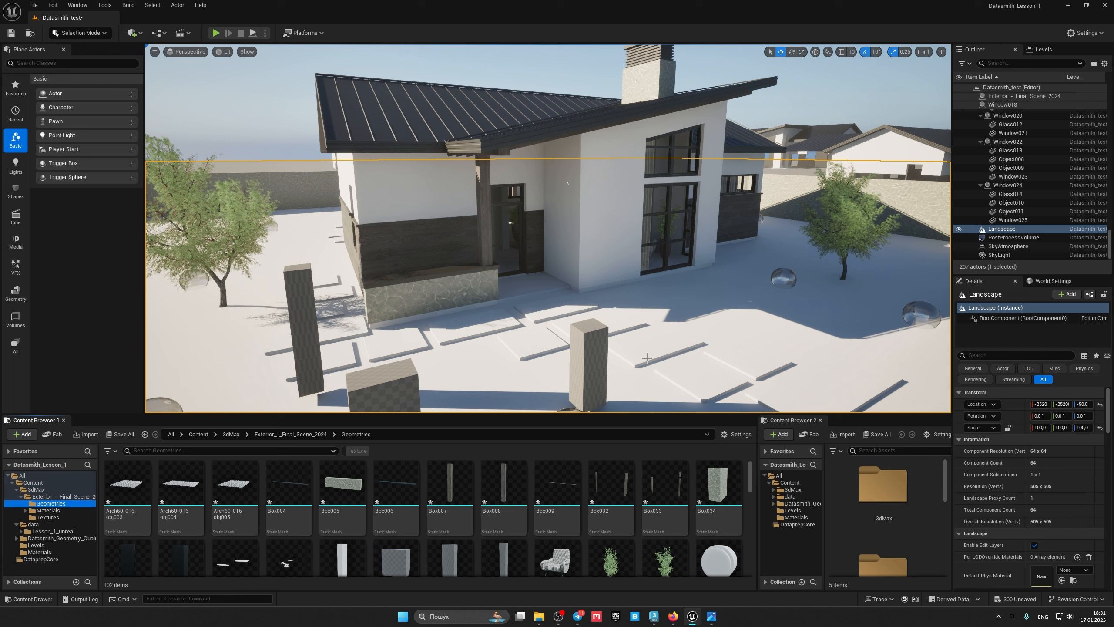
Step: Switch to 3ds Max and select the house wall object in the camera view
left_click(654, 617)
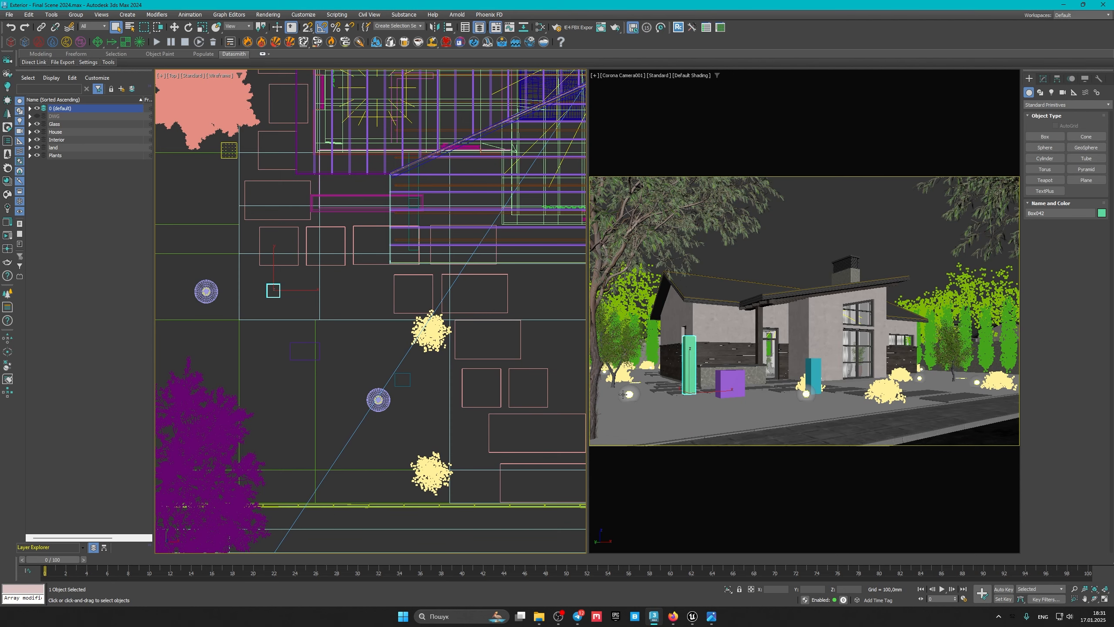
mouse_move(39, 62)
left_click(817, 329)
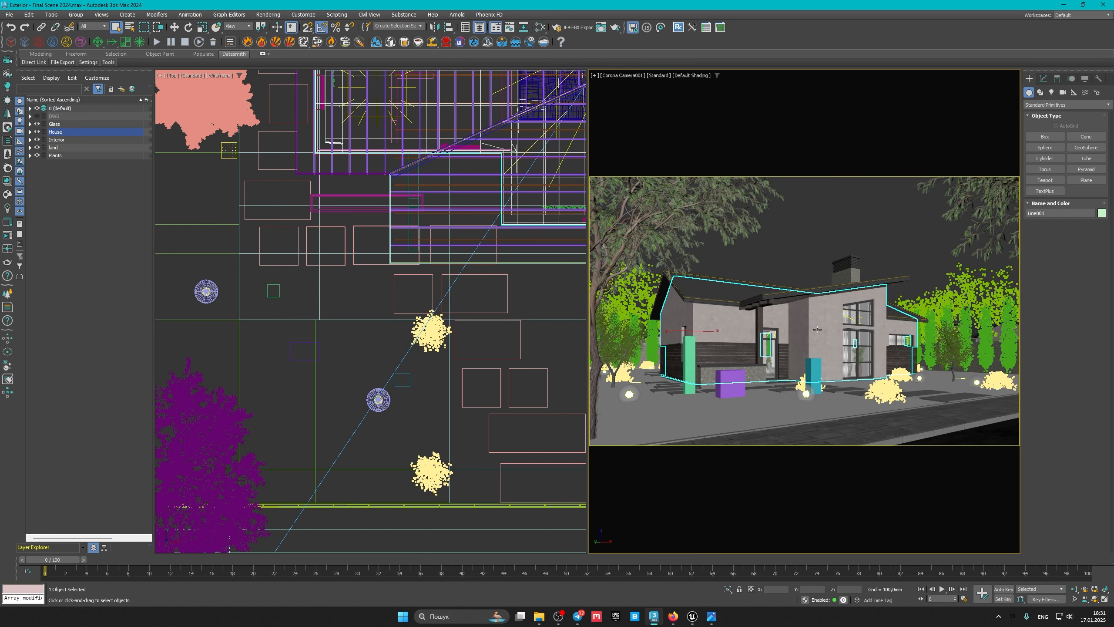
Step: Switch back to Unreal Engine, open the scene's Materials folder and select all its material instances without the References folder
left_click(692, 616)
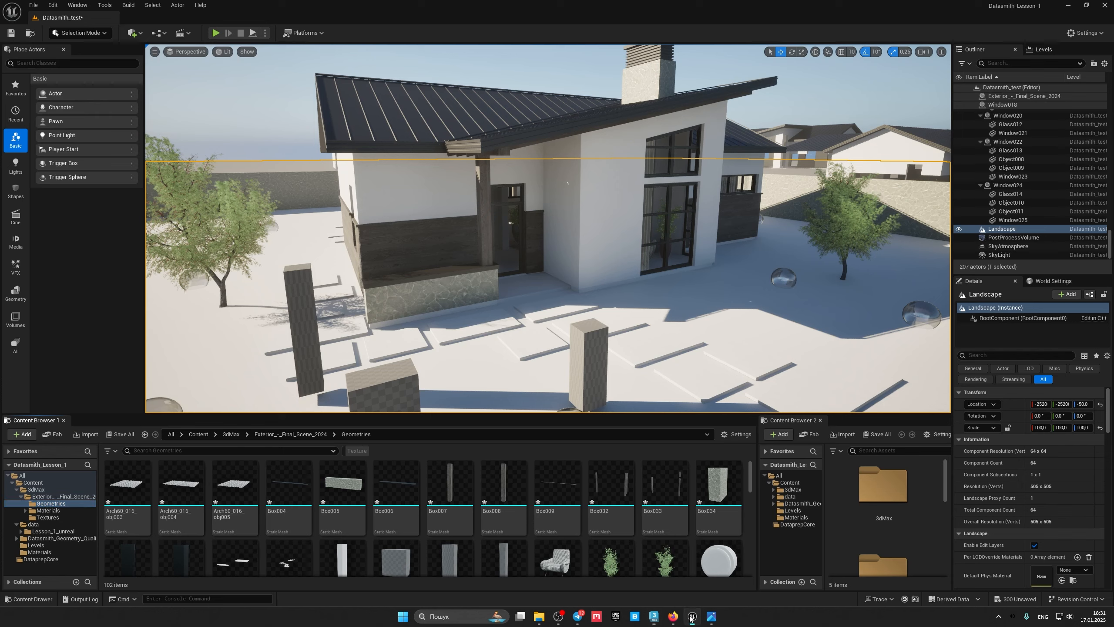
left_click(47, 510)
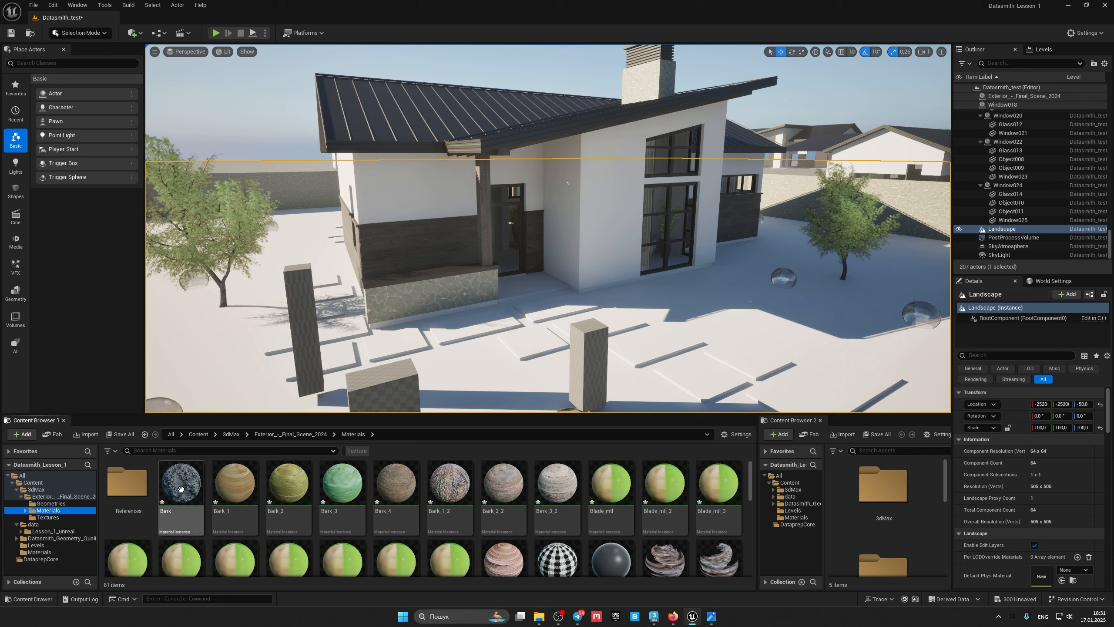
left_click(173, 521)
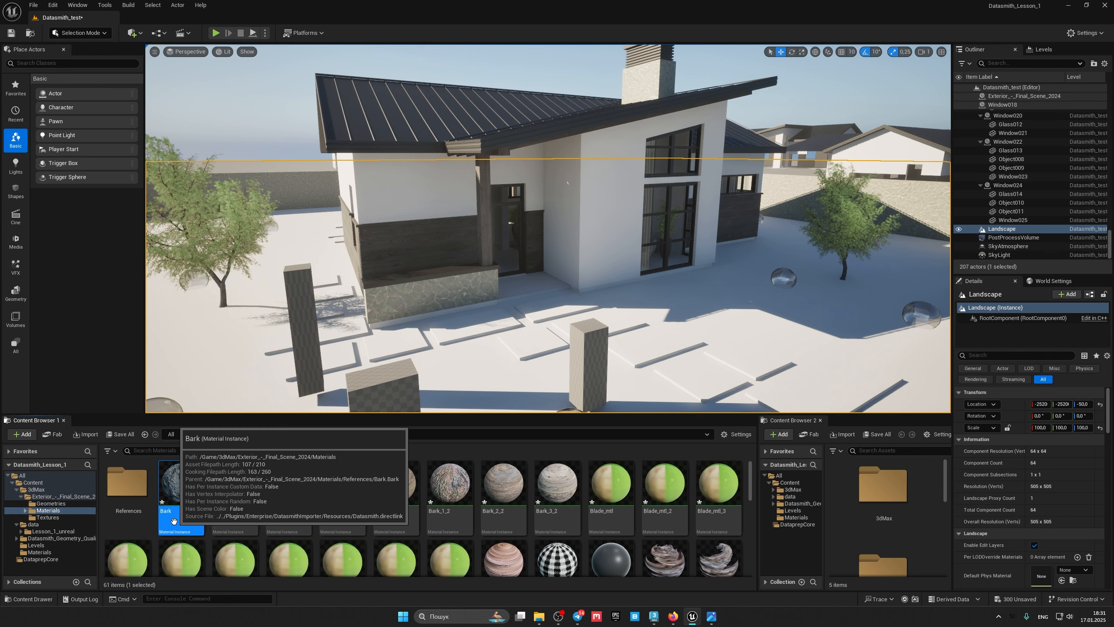
key("ctrl+a")
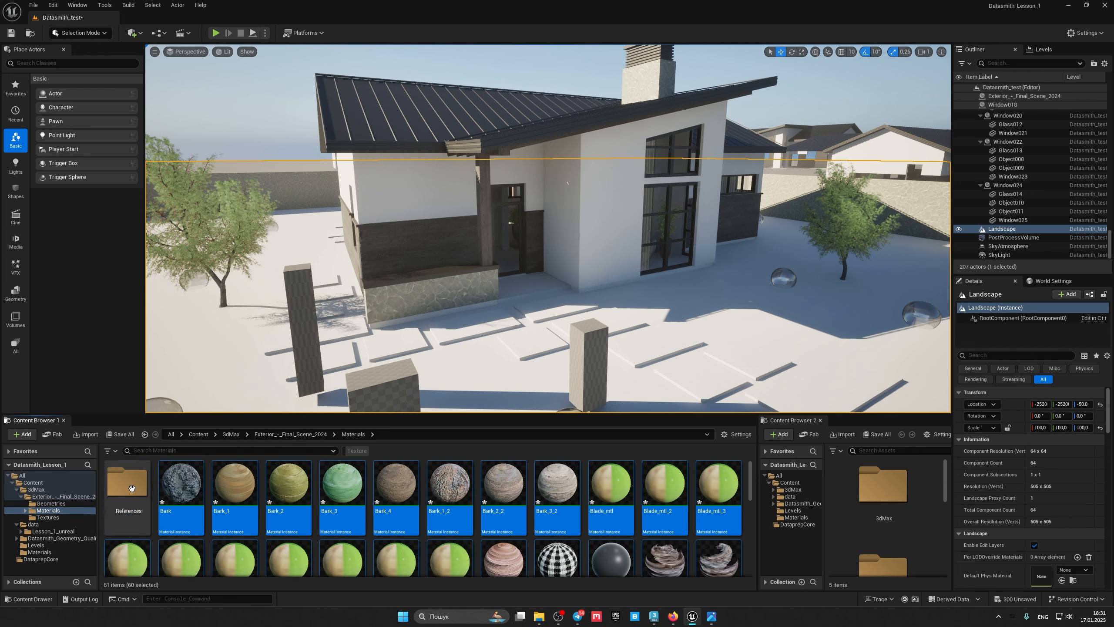
left_click(127, 483, "ctrl")
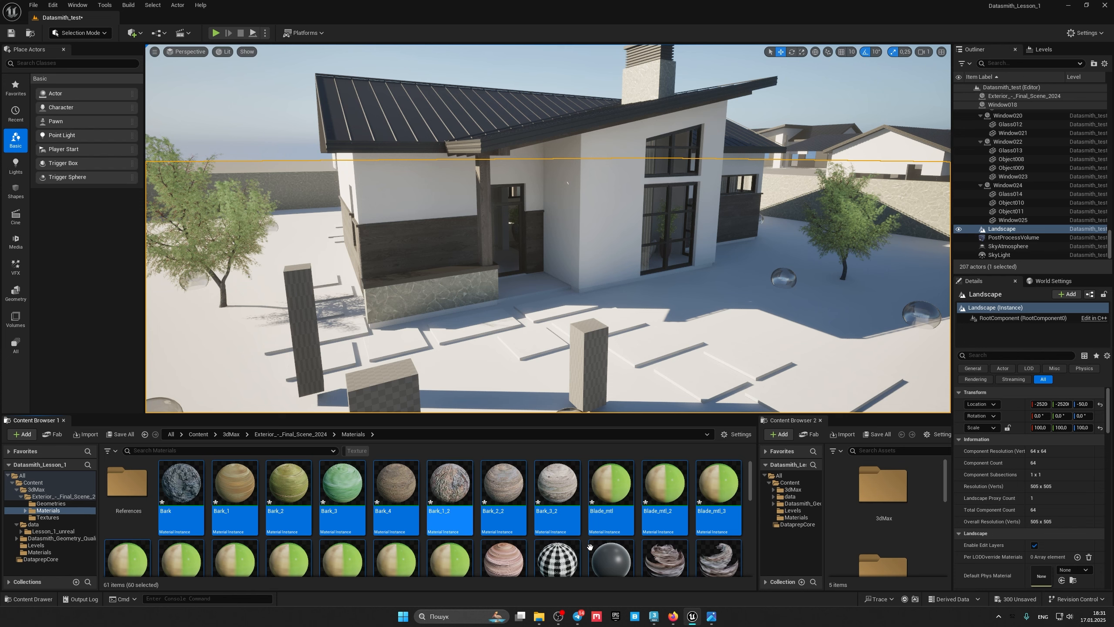
Step: Switch to 3ds Max, open the Slate Material Editor and assign the Chrome material to the tallest box
left_click(654, 616)
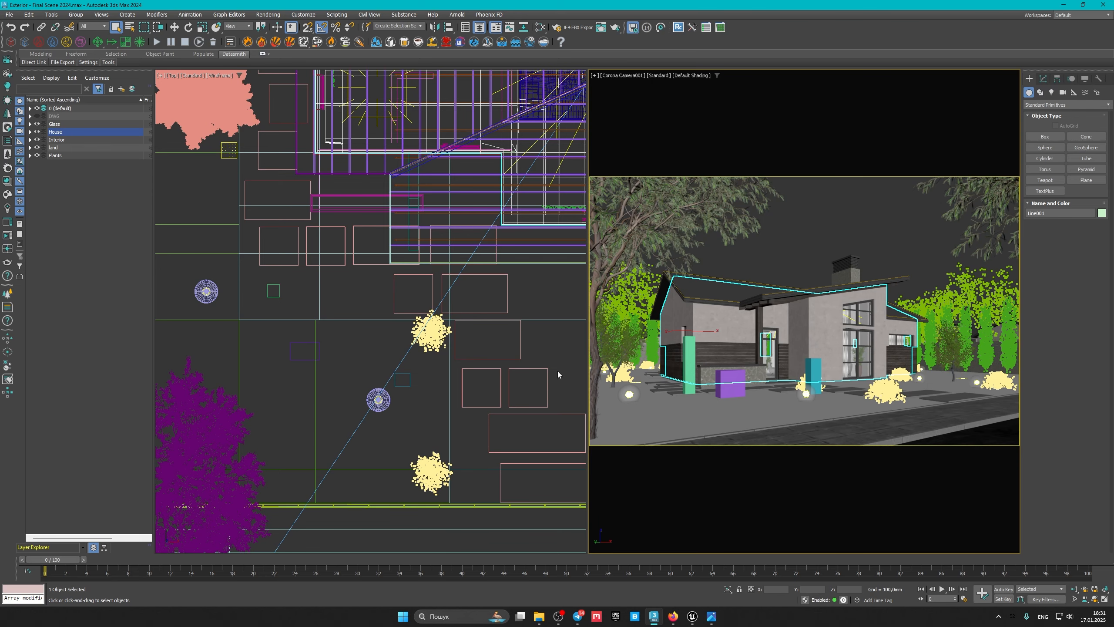
left_click(729, 417)
key("m")
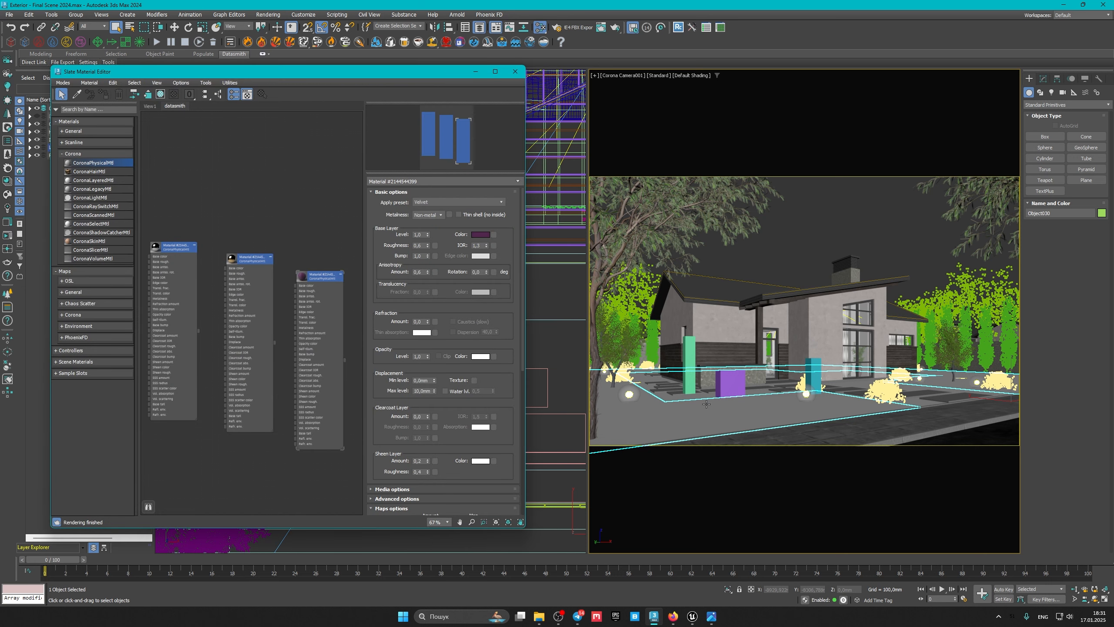
double_click(176, 247)
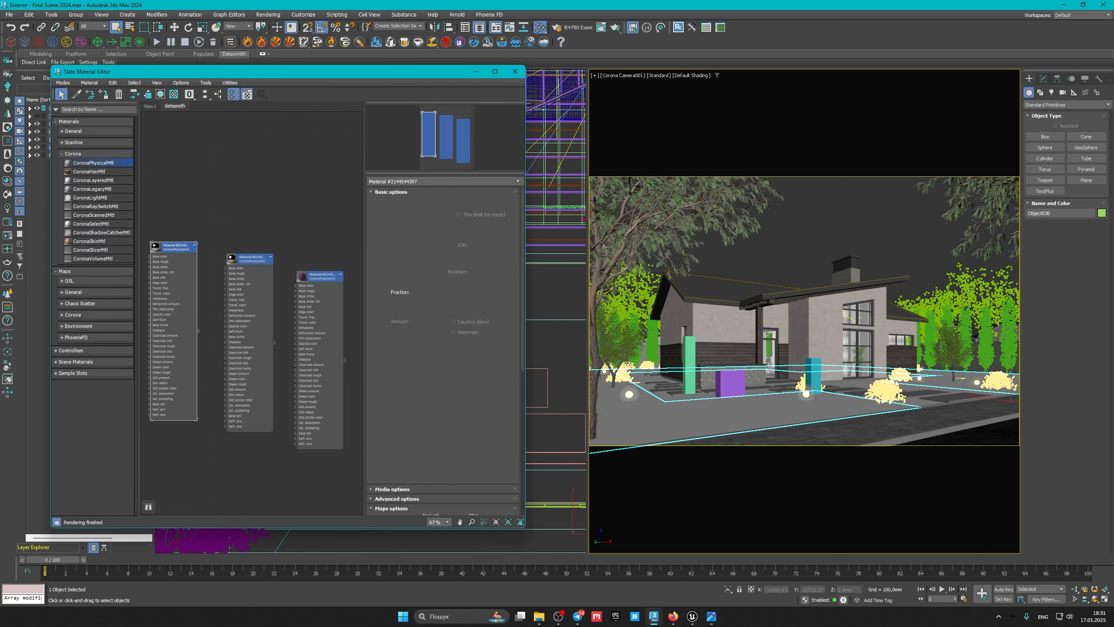
left_click(689, 347)
left_click(169, 249)
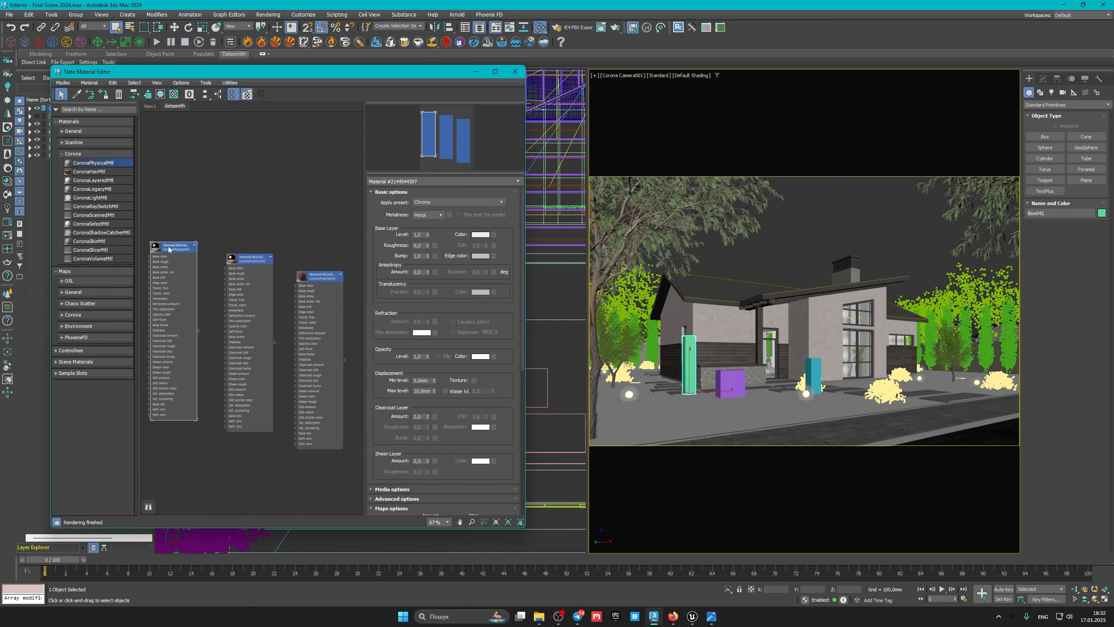
left_click(103, 94)
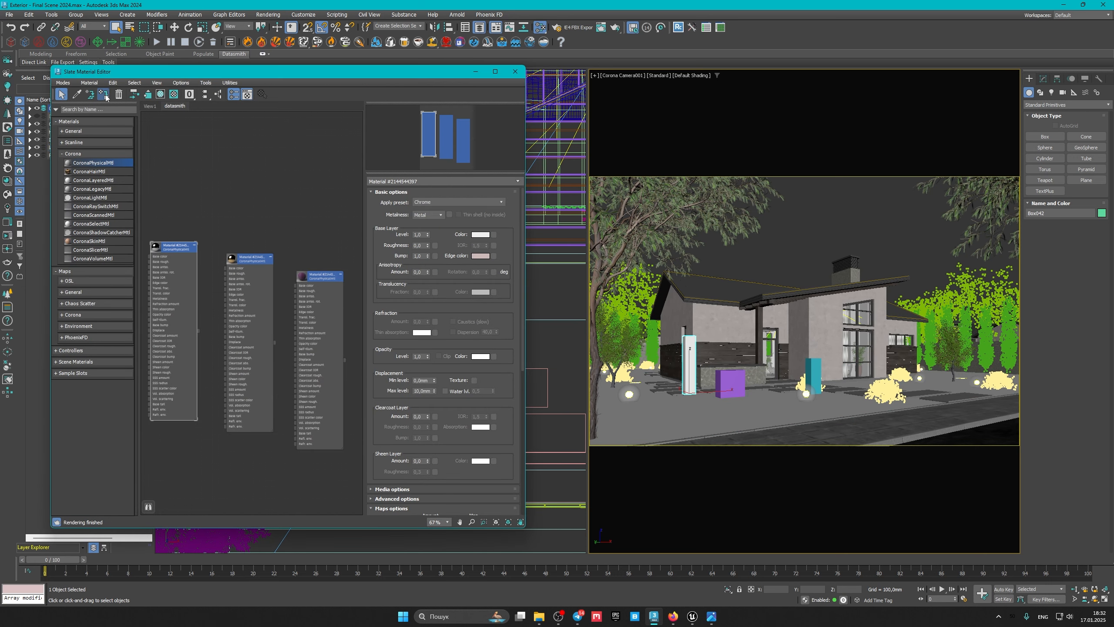
Step: Assign the Gold yellow material to the low wide box and the Velvet material to the box nearest the large windows
left_click(730, 383)
double_click(252, 273)
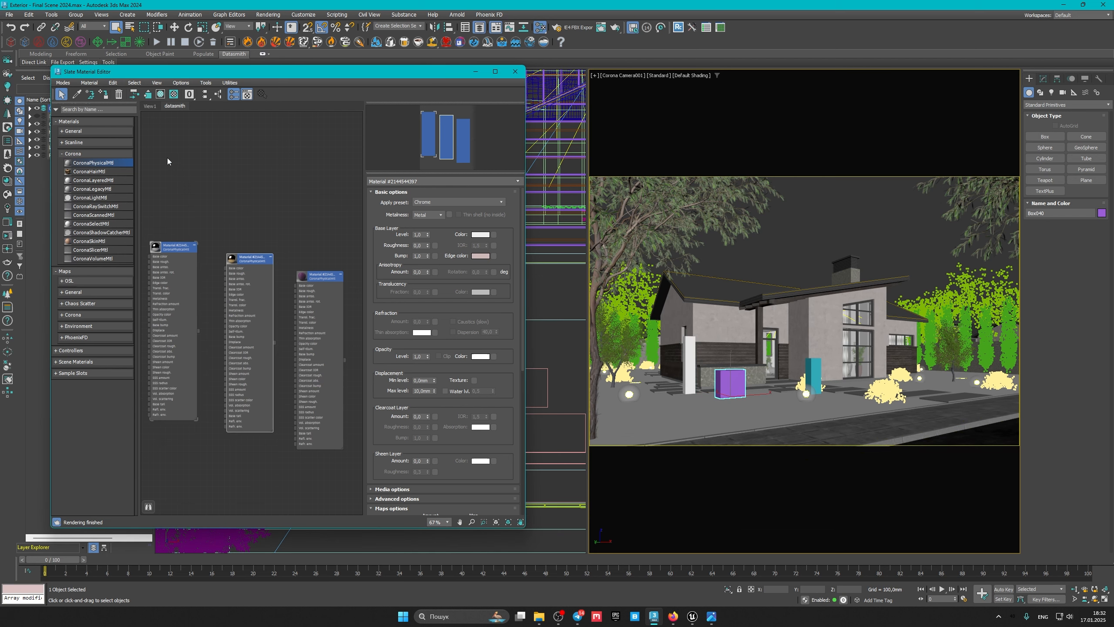
left_click(104, 94)
left_click(824, 368)
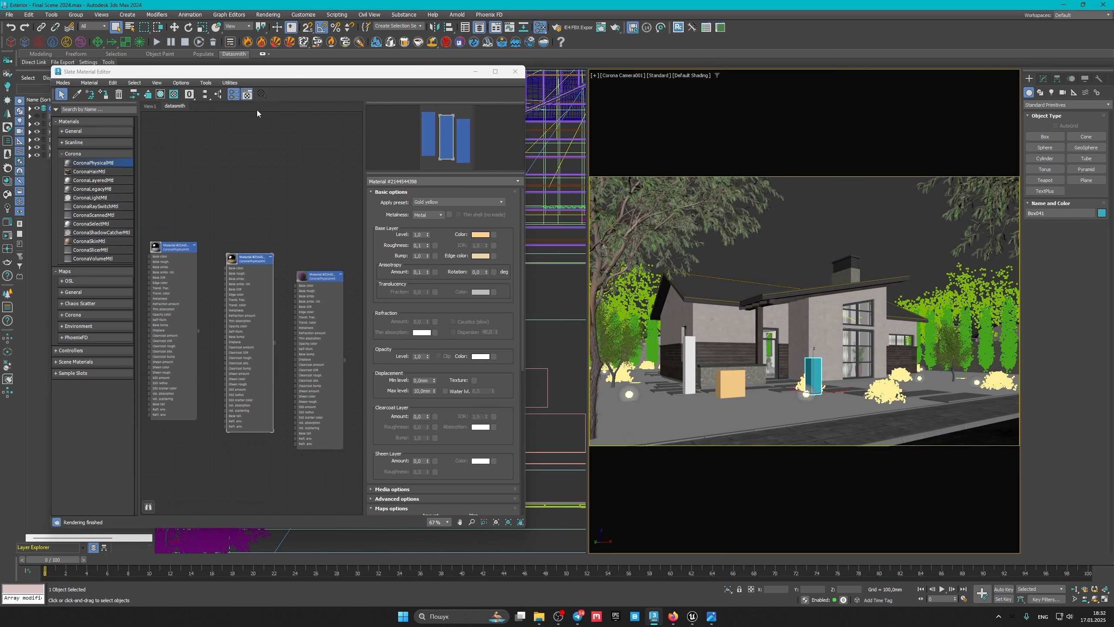
double_click(320, 276)
left_click(104, 95)
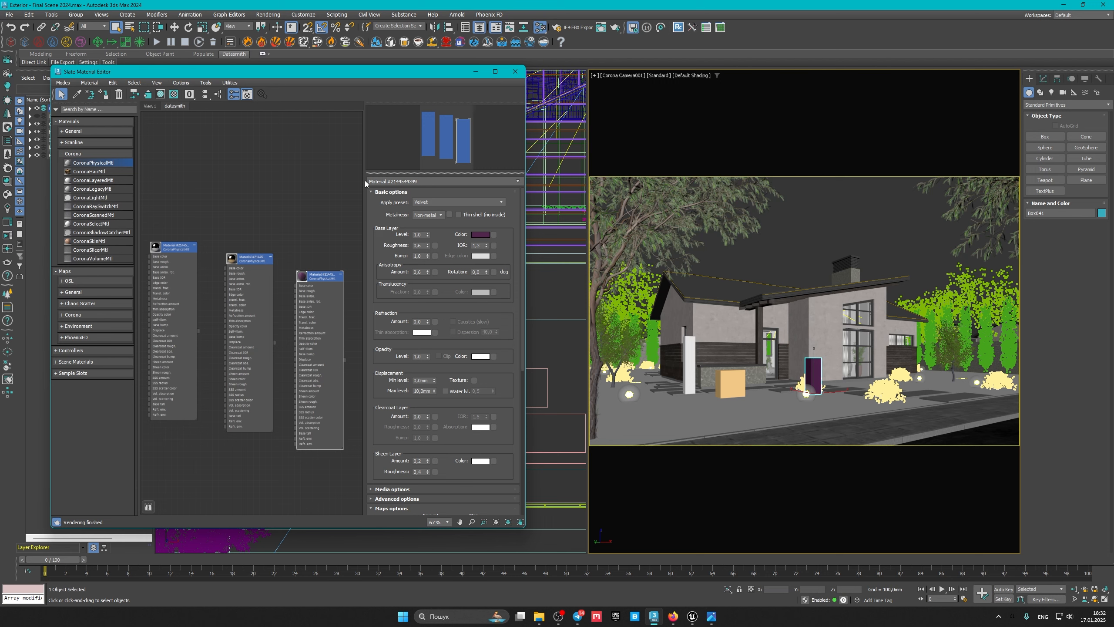
Step: Create a sphere with a radius of about 231 mm in front of the boxes and assign it the Gold yellow material
left_click(1045, 148)
mouse_move(774, 403)
left_mouse_down()
mouse_move(802, 411)
mouse_move(775, 403)
left_mouse_up()
right_click(242, 208)
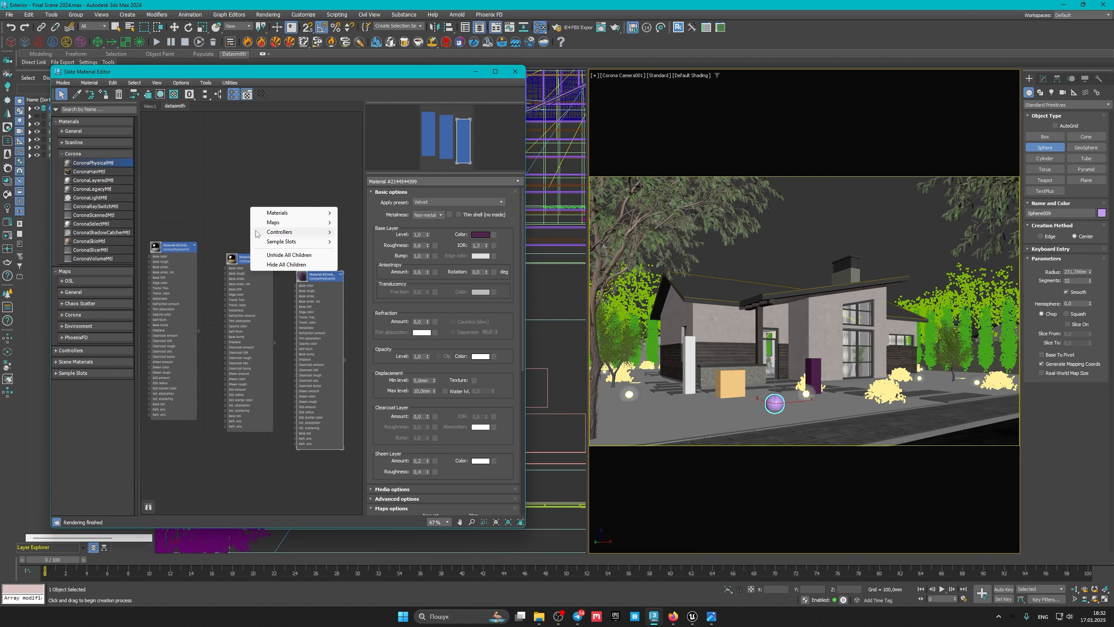
left_click(244, 258)
left_click(103, 95)
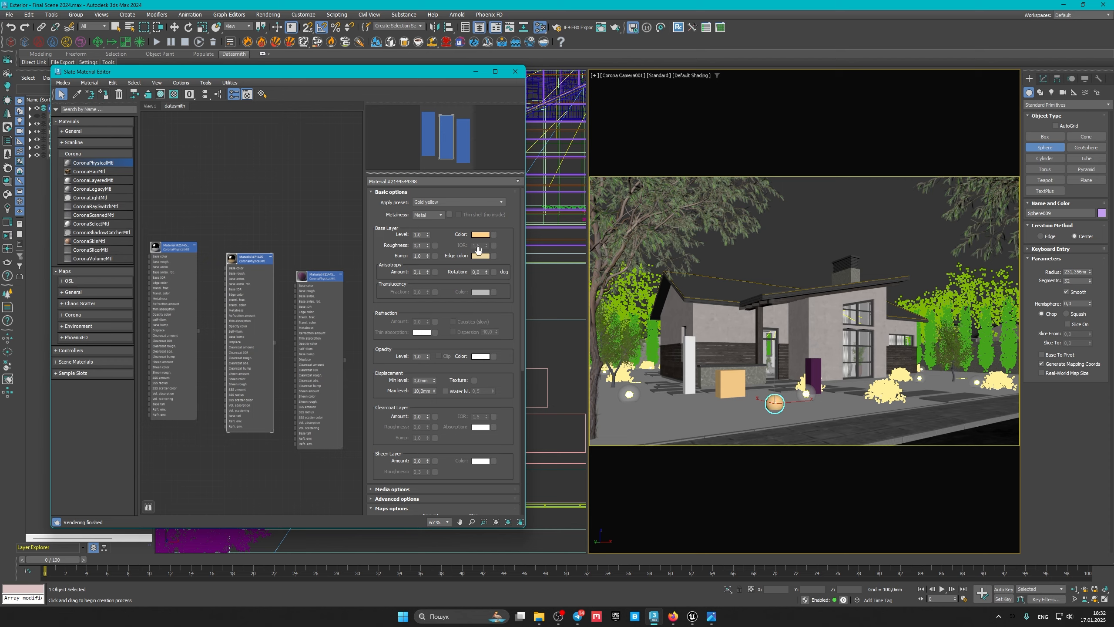
Step: Switch back to Unreal Engine, inspect the boxes' updated materials up close and select all material instances in the Materials folder
left_click(693, 619)
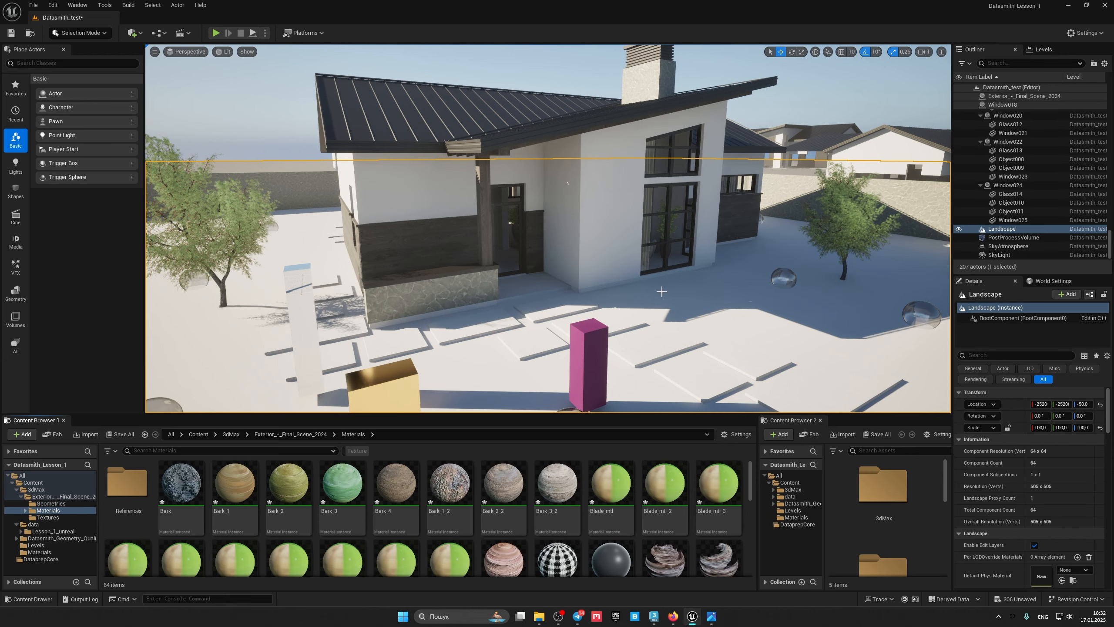
right_click_drag(663, 292, 680, 395)
key("w")
key("a")
key("s")
key("d")
key("w")
key("s")
key("w")
right_click_drag(630, 314, 597, 253)
key("a")
key("d")
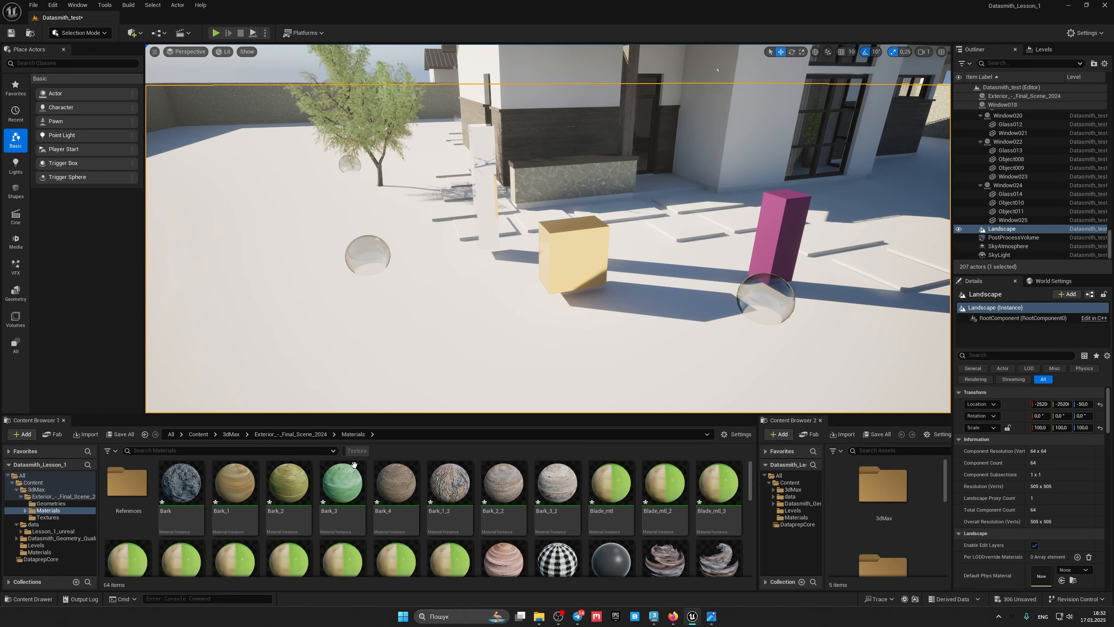
left_click(193, 490)
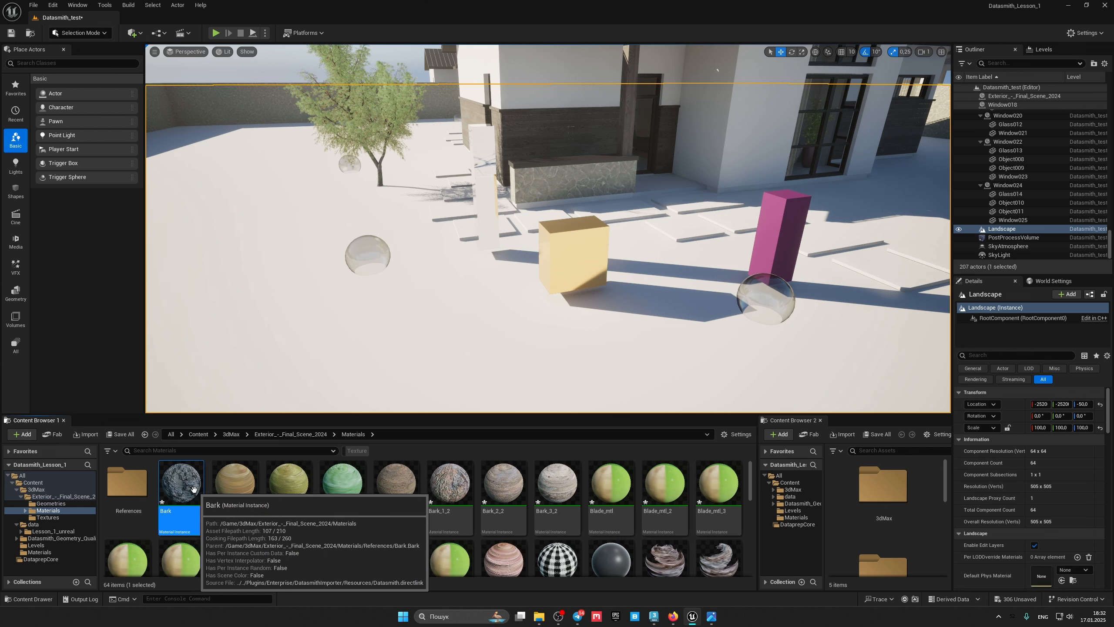
key("ctrl+a")
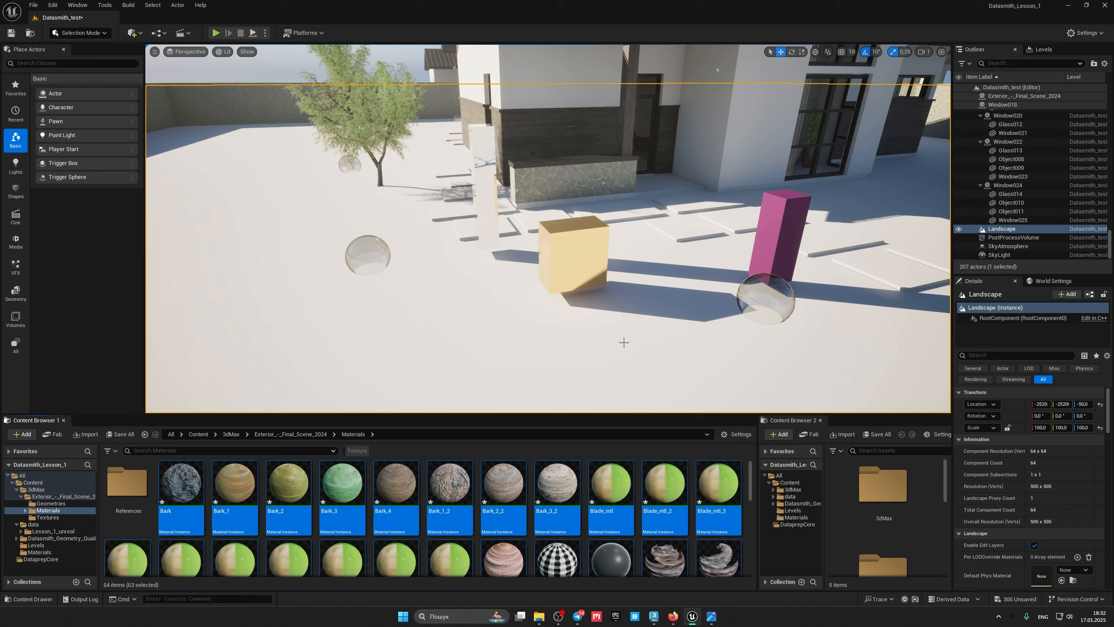
Step: Switch to 3ds Max and delete the three boxes and the sphere in front of the house
left_click(654, 617)
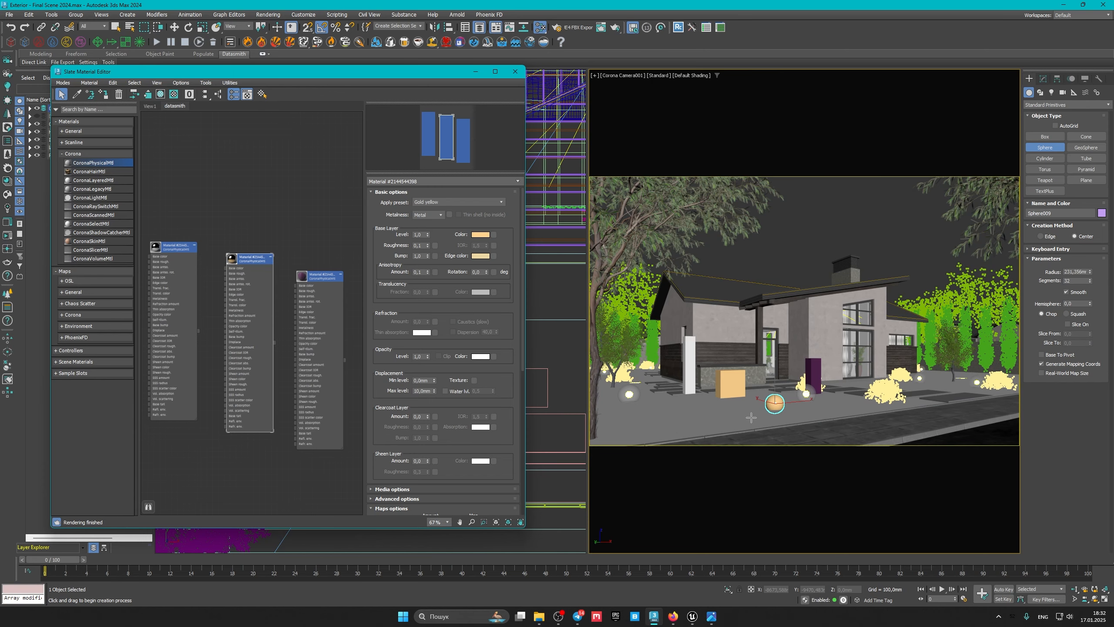
left_click(730, 377)
key("Delete")
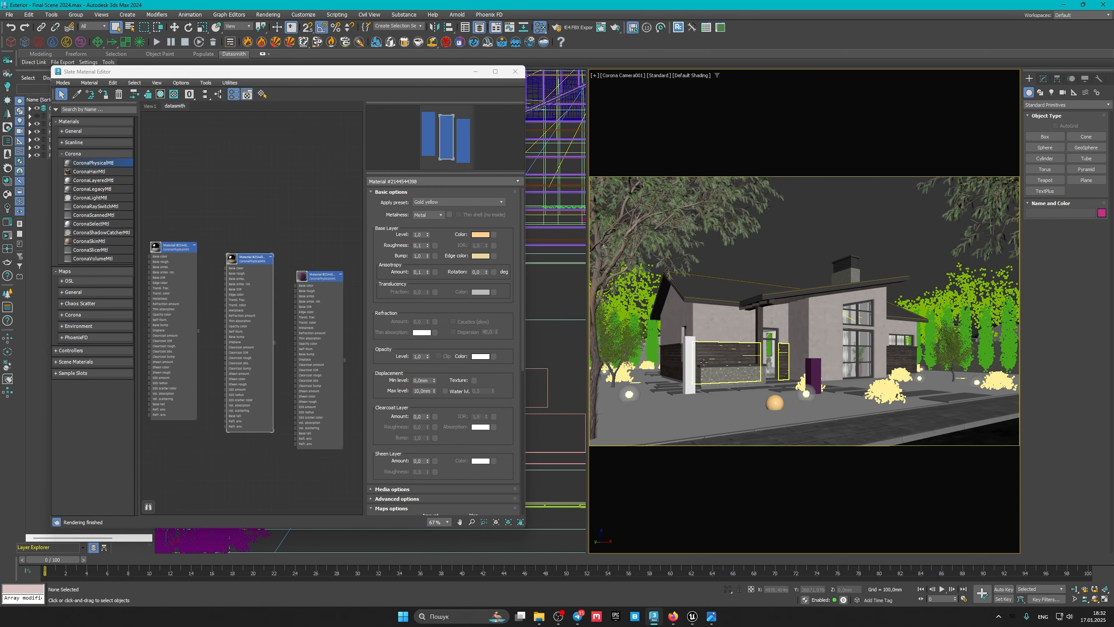
left_click(692, 358)
key("Delete")
left_click(775, 403)
key("Delete")
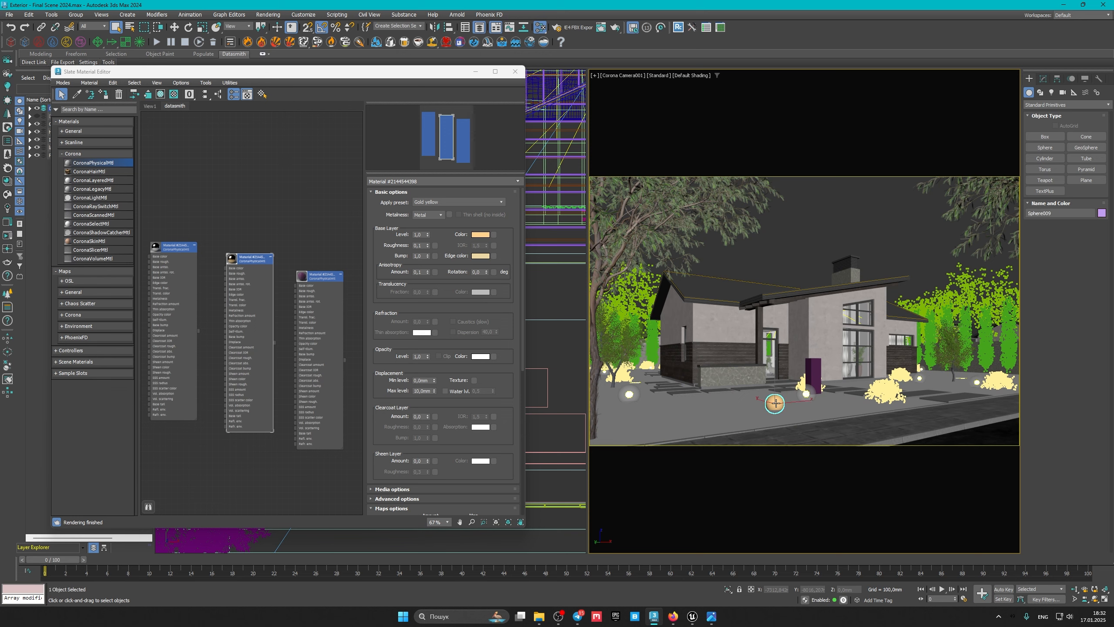
left_click(811, 368)
key("Delete")
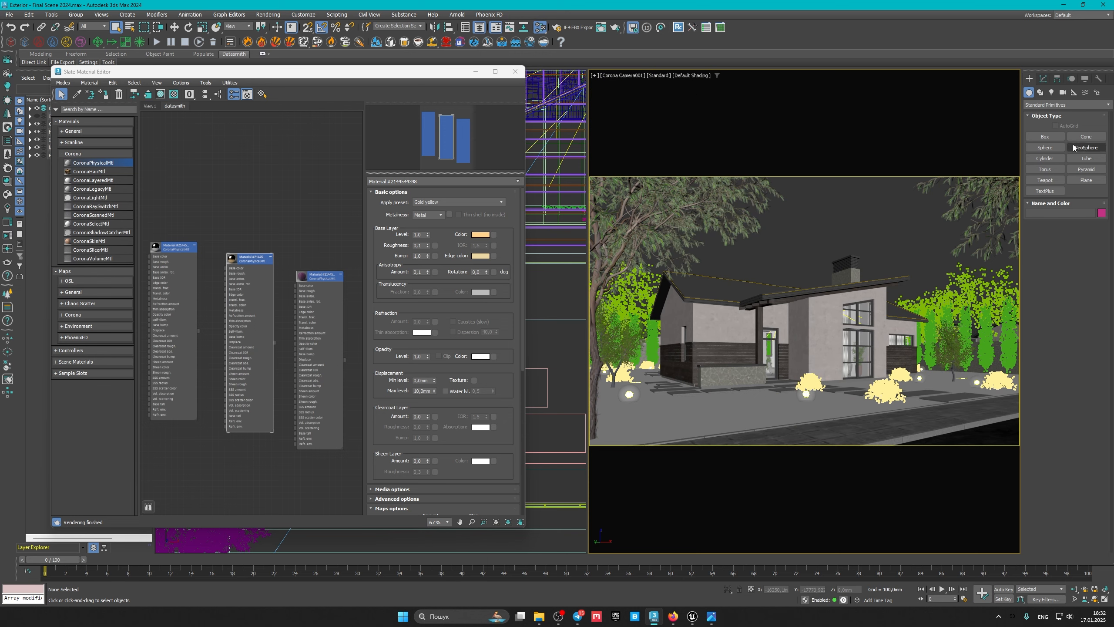
Step: Create a pointed cone about 755 mm high on the ground in front of the house
left_click(1088, 137)
mouse_move(754, 394)
left_mouse_down()
mouse_move(721, 395)
mouse_move(738, 395)
left_mouse_up()
left_click(729, 370)
left_click(728, 376)
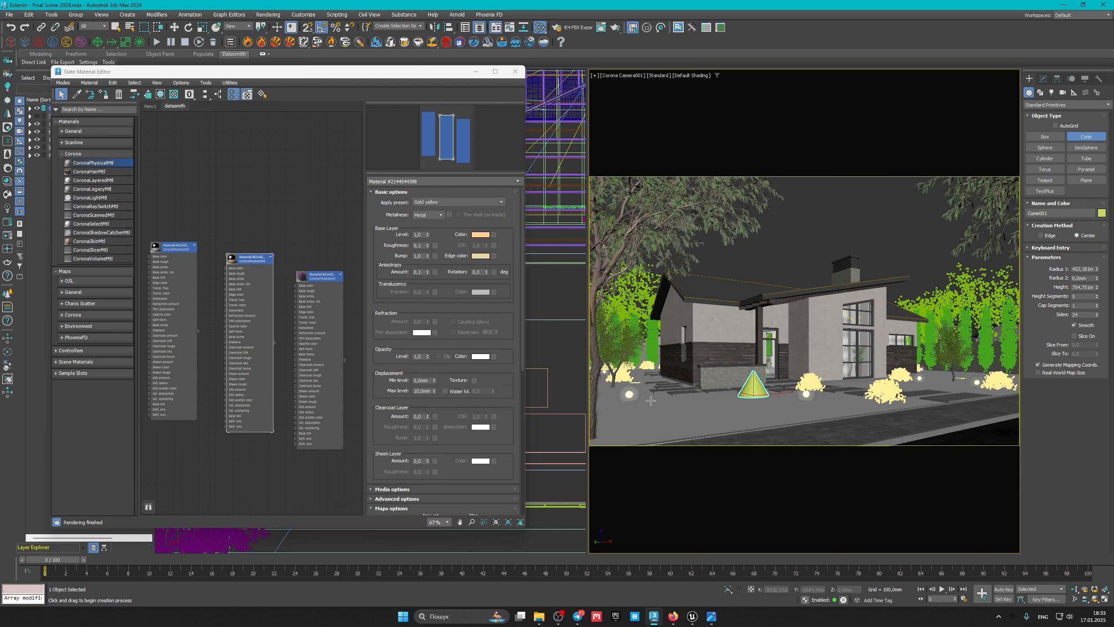
Step: Create a pyramid about 854 mm wide and 1403 mm deep beside the cone, then clear the selection
left_click(1087, 169)
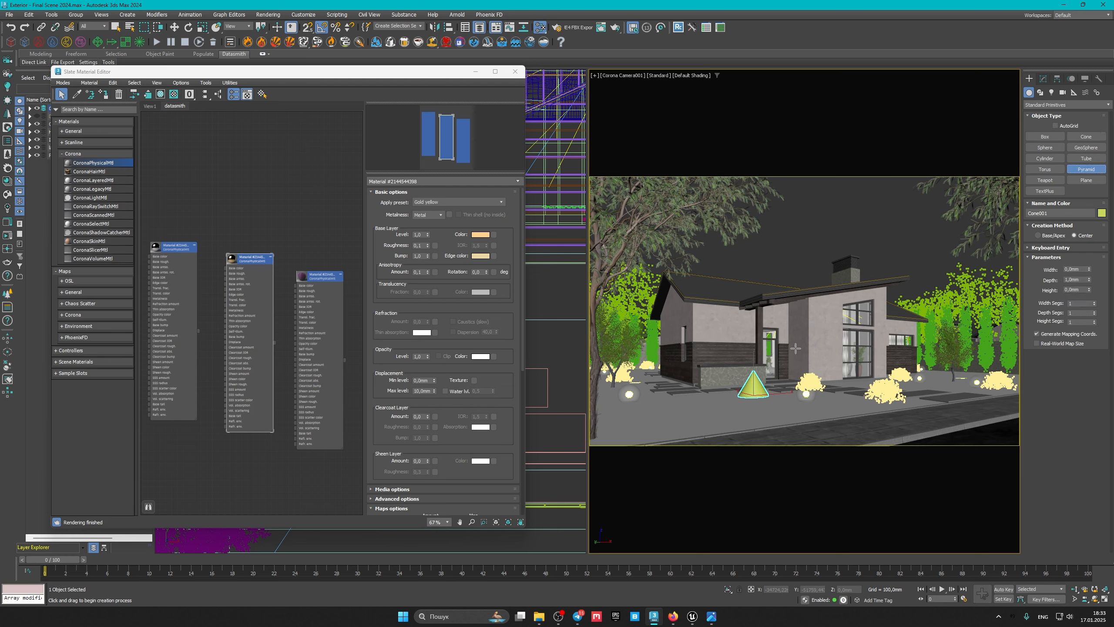
left_click_drag(704, 407, 726, 411)
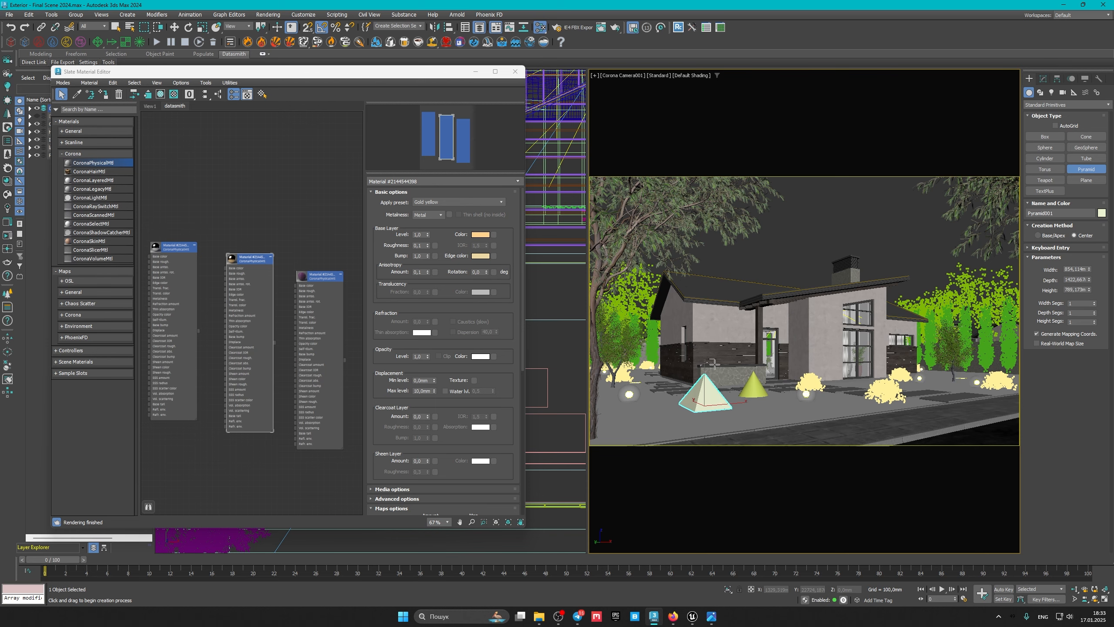
key("w")
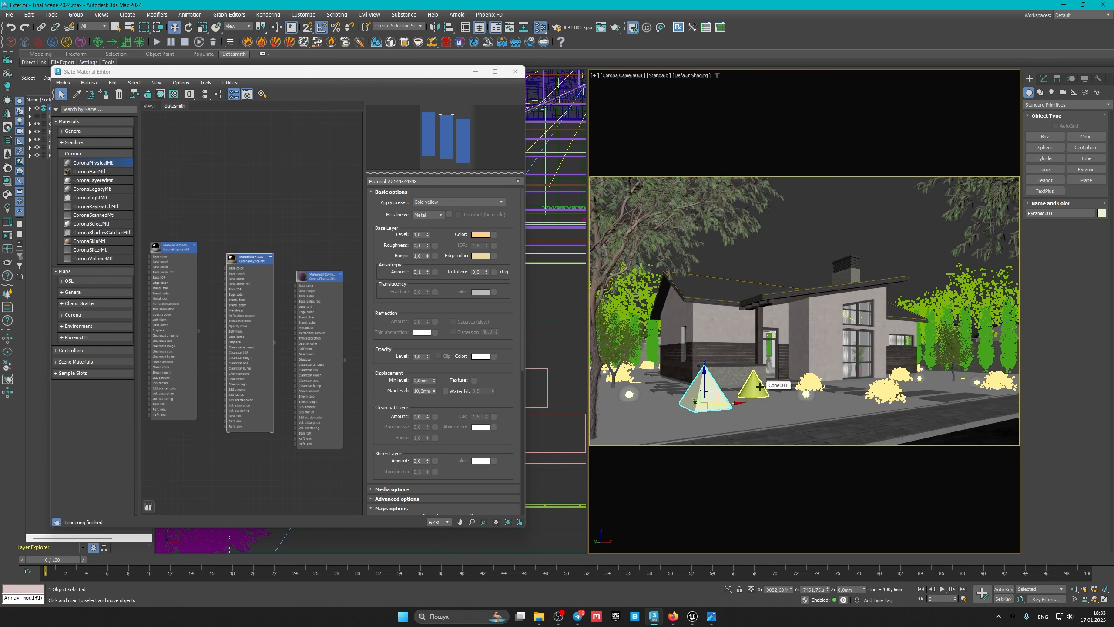
left_click(811, 257)
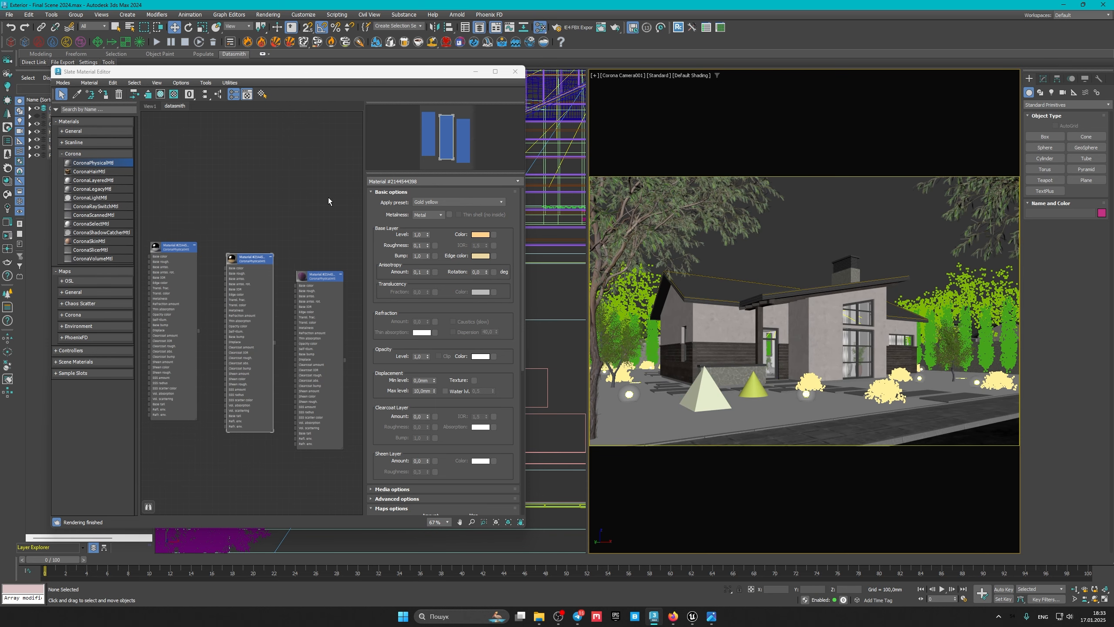
Step: Switch back to Unreal Engine, inspect the synced cone and pyramid, and select every material instance outside the References folder
left_click(692, 616)
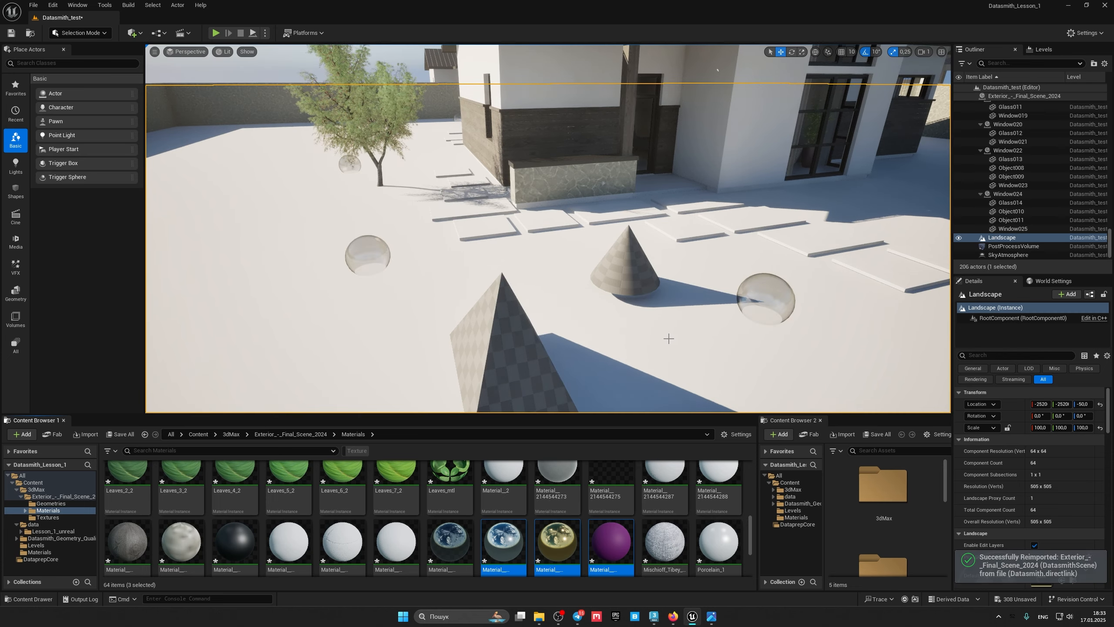
mouse_move(620, 313)
right_mouse_down()
mouse_move(583, 302)
mouse_move(620, 312)
right_mouse_up()
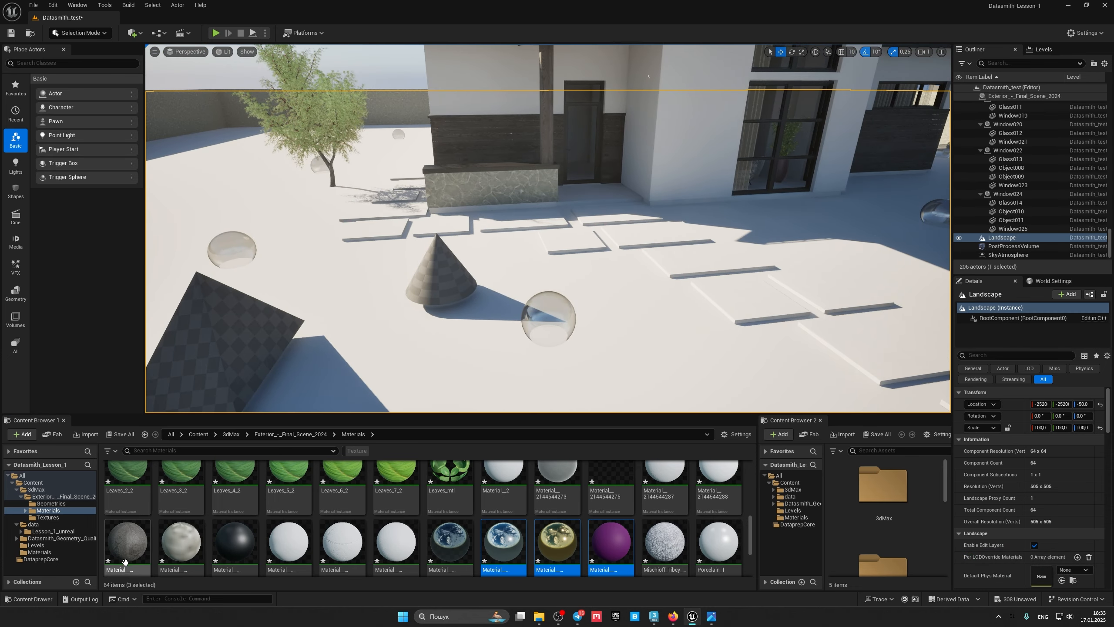
scroll(156, 533, "up", 2)
scroll(156, 534, "up", 2)
left_click(174, 533)
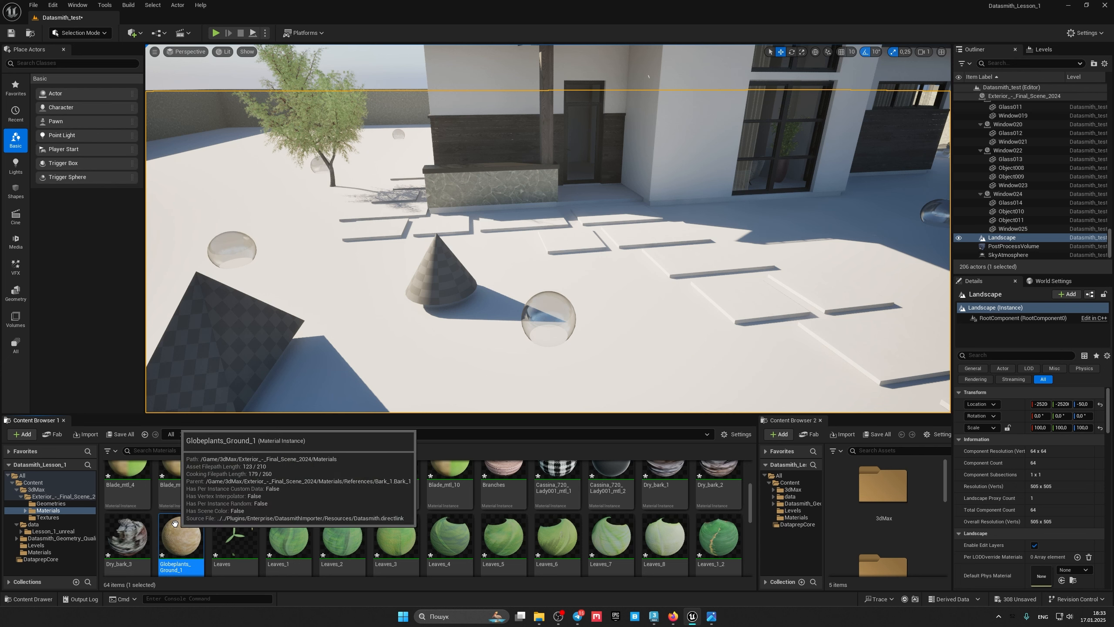
key("ctrl+a")
scroll(189, 534, "up", 1)
scroll(189, 534, "up", 2)
left_click(136, 490, "ctrl")
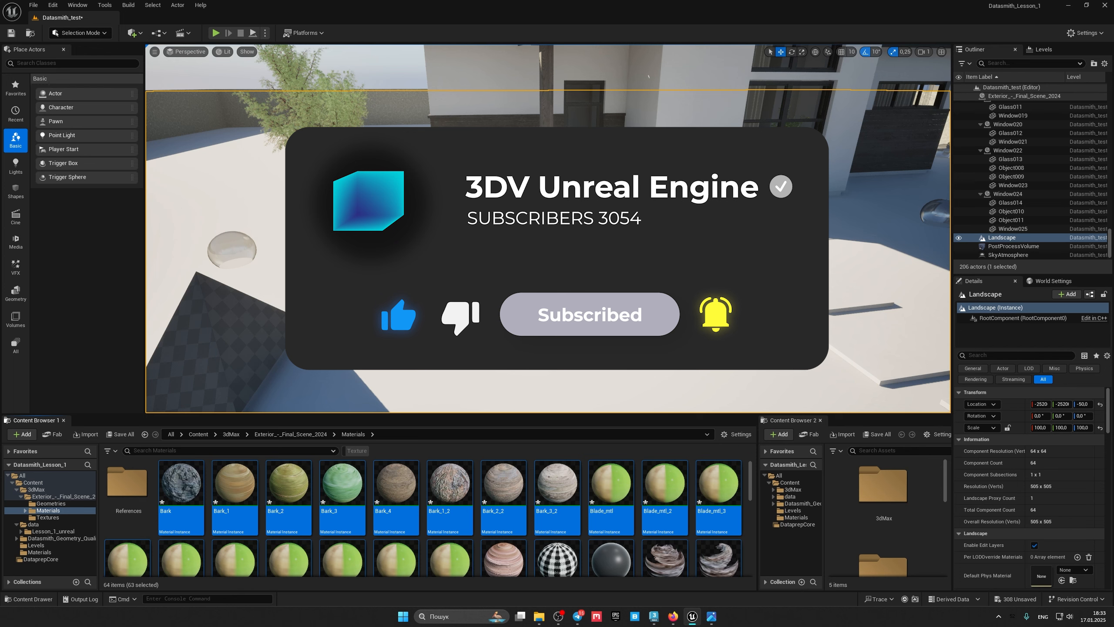
right_click_drag(632, 281, 680, 257)
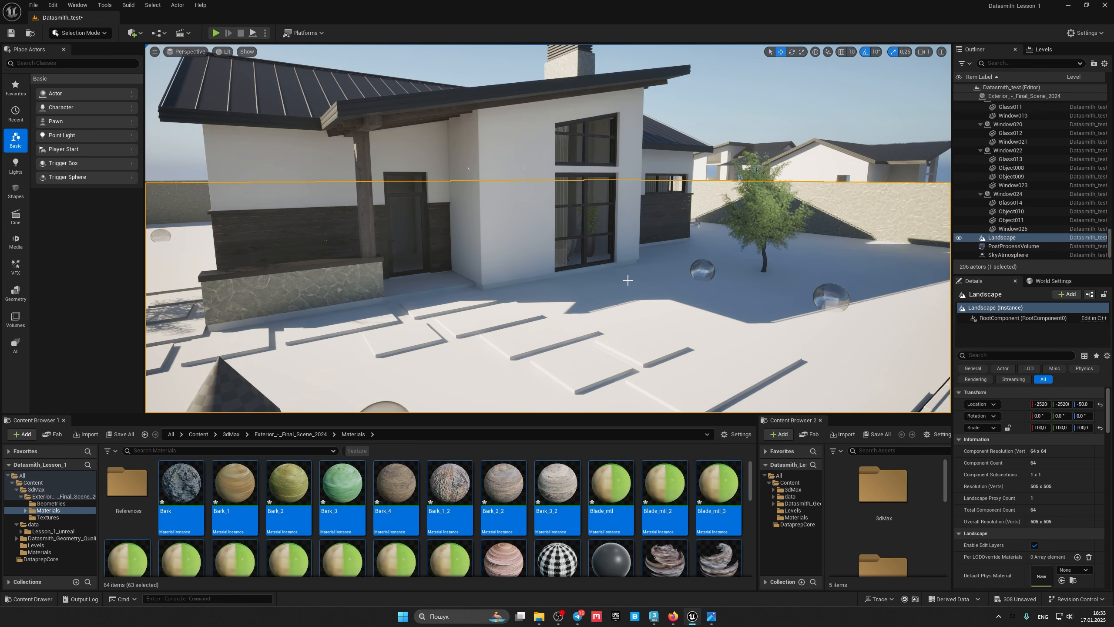
Step: Switch to 3ds Max, close the Slate Material Editor and view the Datasmith file export options
left_click(654, 621)
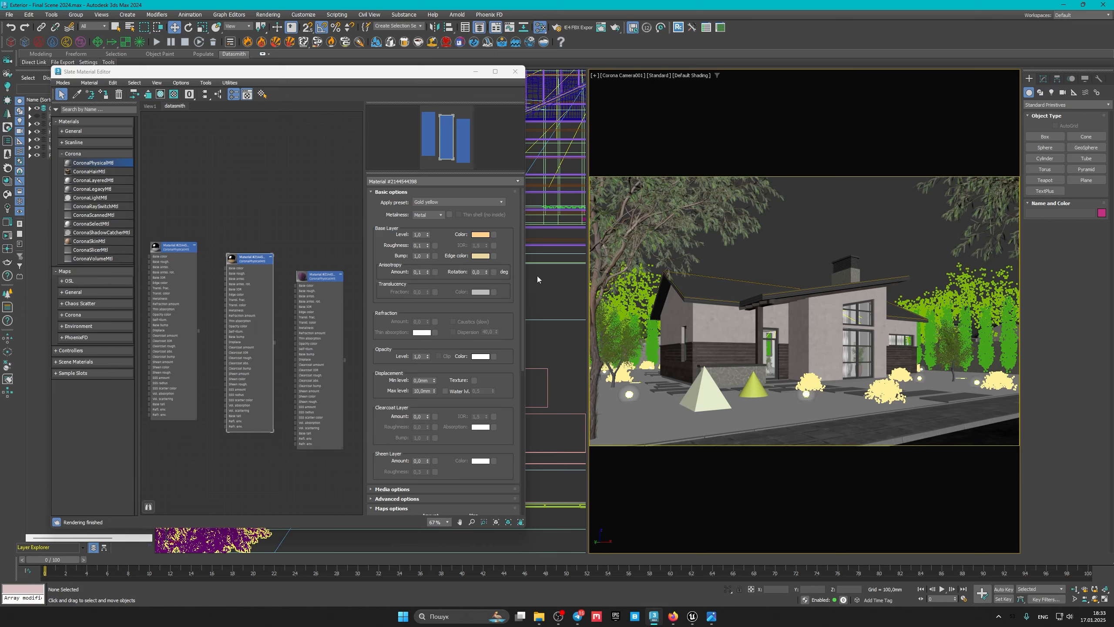
left_click(515, 71)
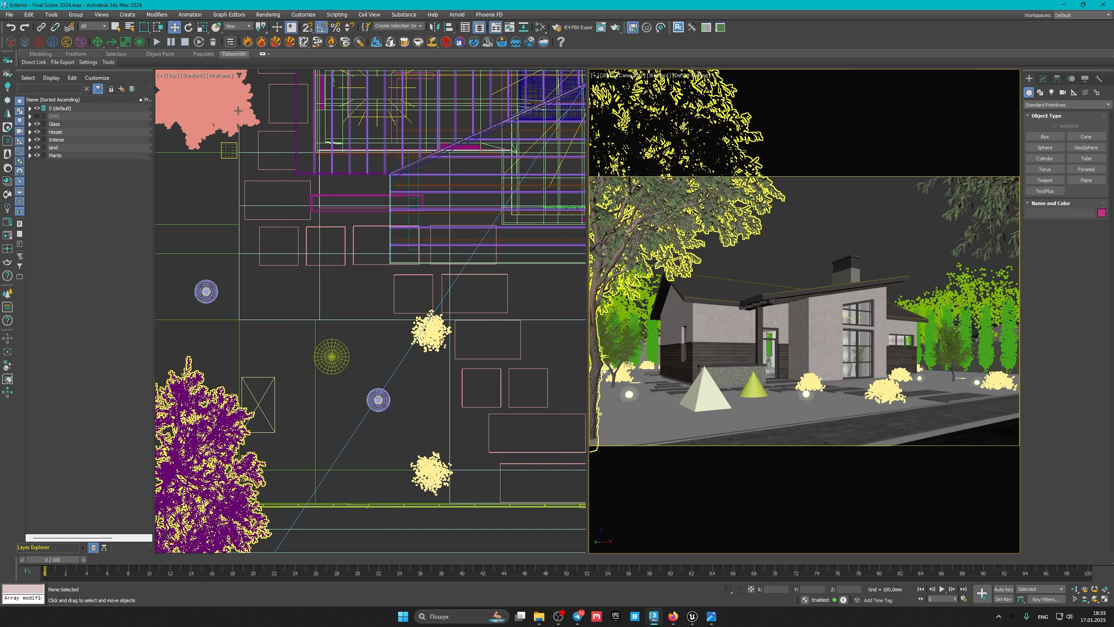
left_click(57, 64)
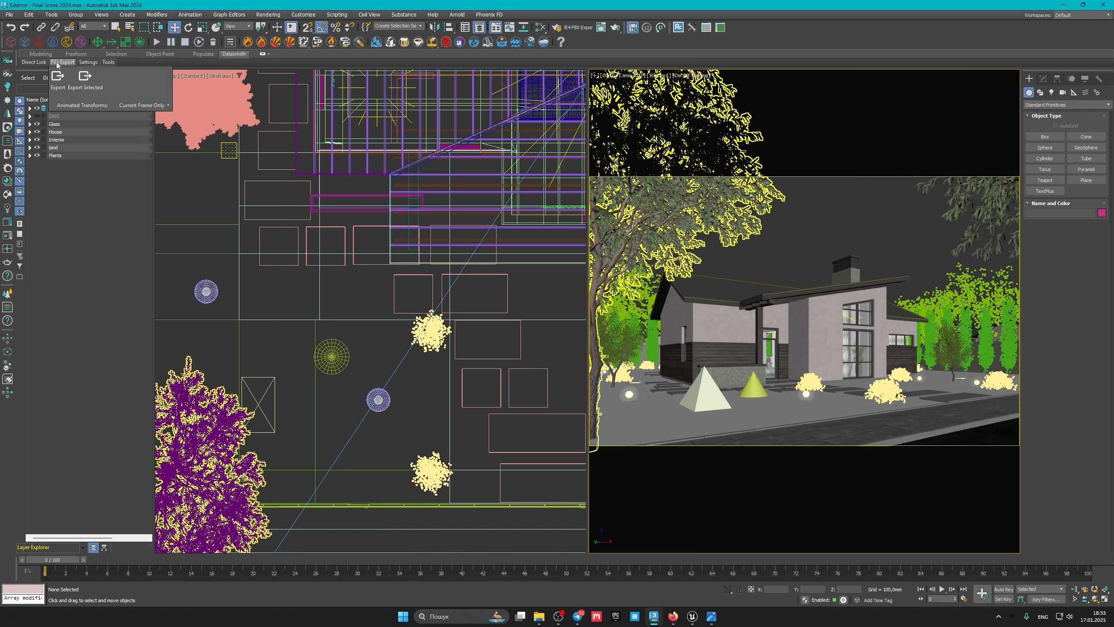
left_click(60, 85)
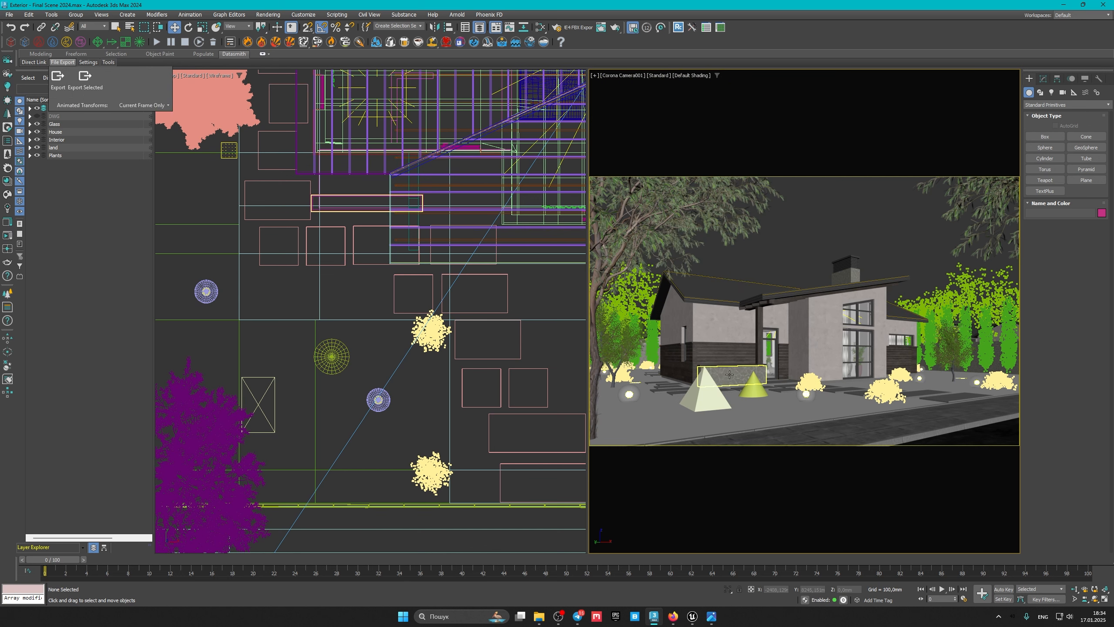
Step: Switch to Unreal Engine, view the Datasmith import options and look over the front of the house
left_click(693, 618)
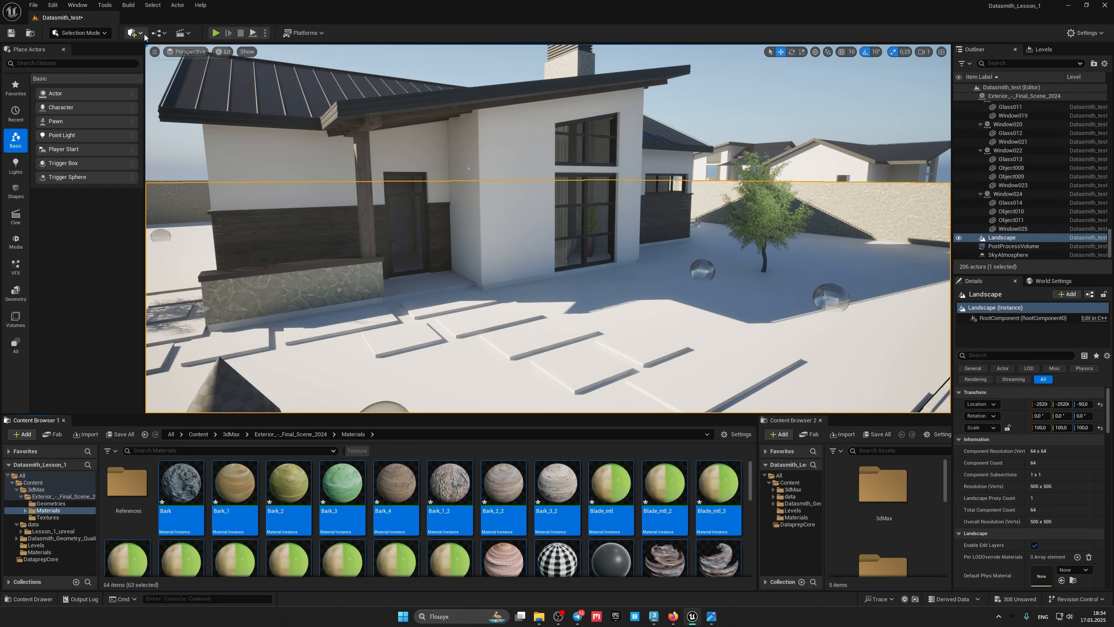
left_click(133, 33)
mouse_move(163, 115)
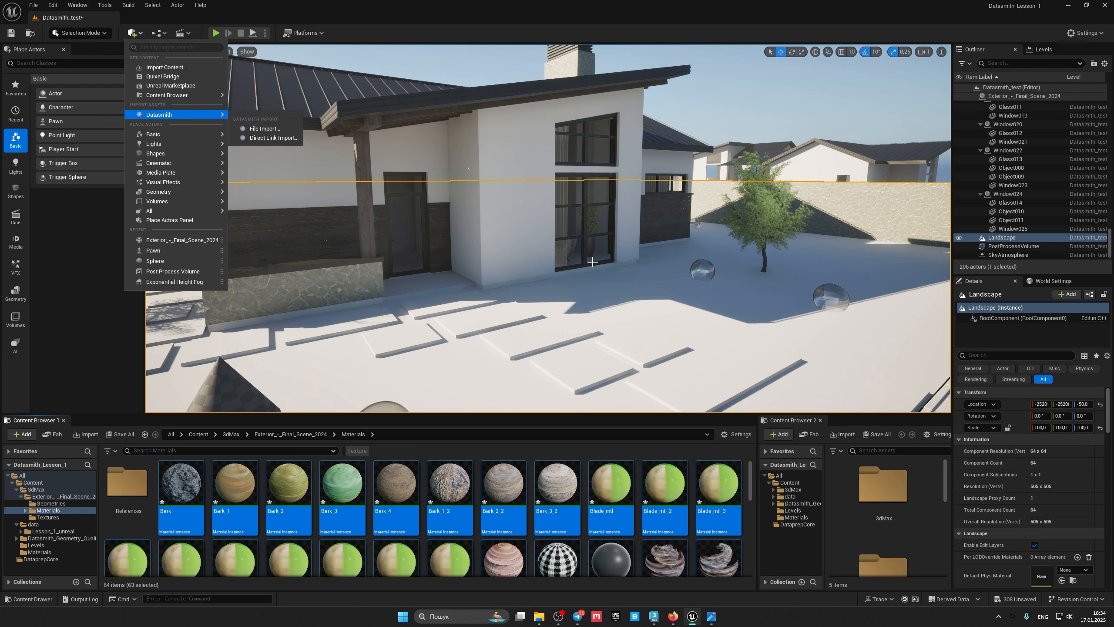
right_click_drag(593, 262, 566, 282)
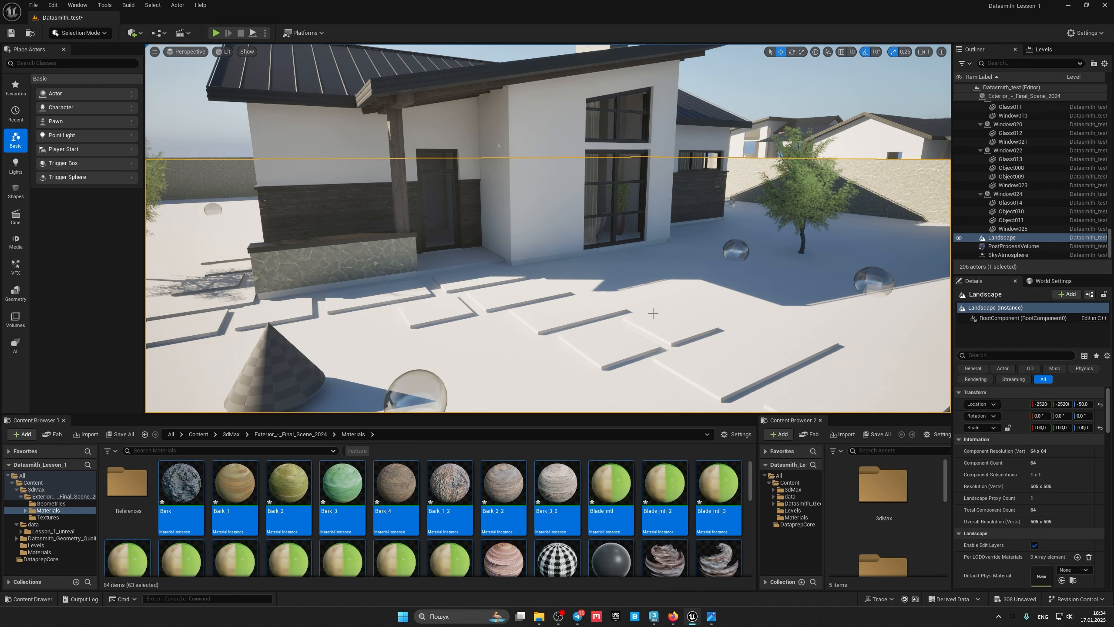
key("s")
mouse_move(637, 311)
right_mouse_down()
mouse_move(647, 312)
mouse_move(638, 313)
right_mouse_up()
key("e")
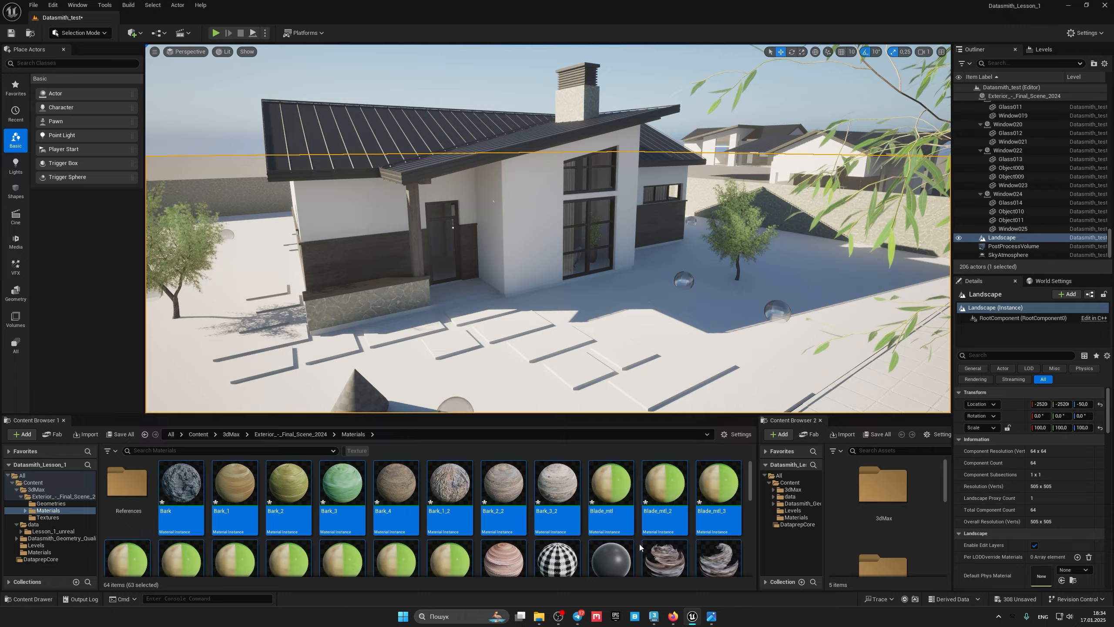
Step: Switch to 3ds Max, select the entrance door group and examine it close up in perspective with its modifier settings
left_click(654, 616)
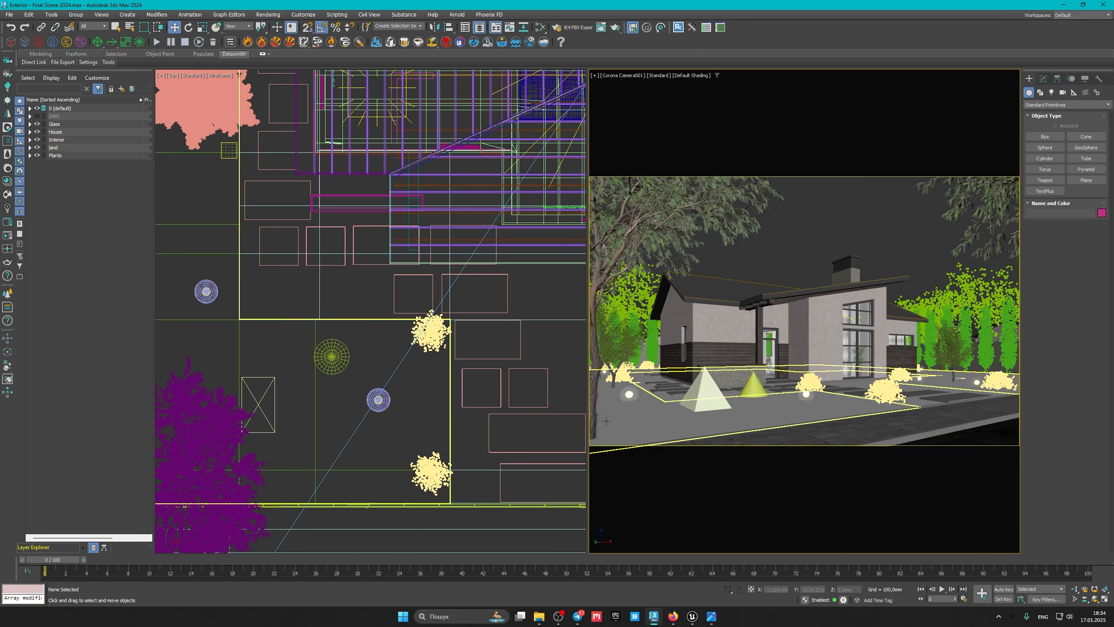
left_click(775, 342)
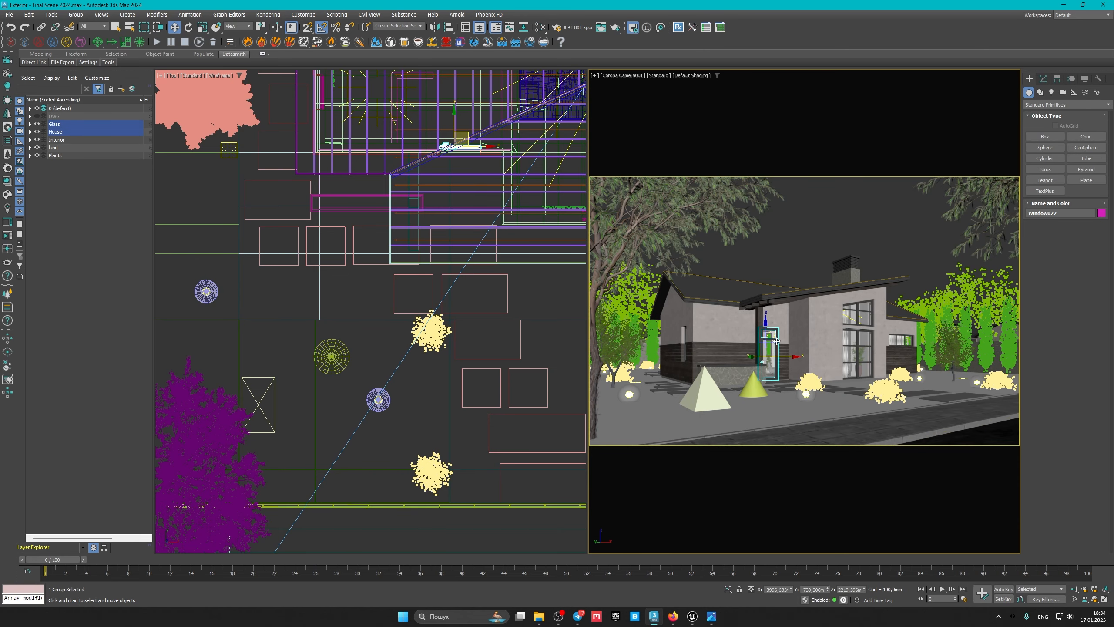
key("p")
key("z")
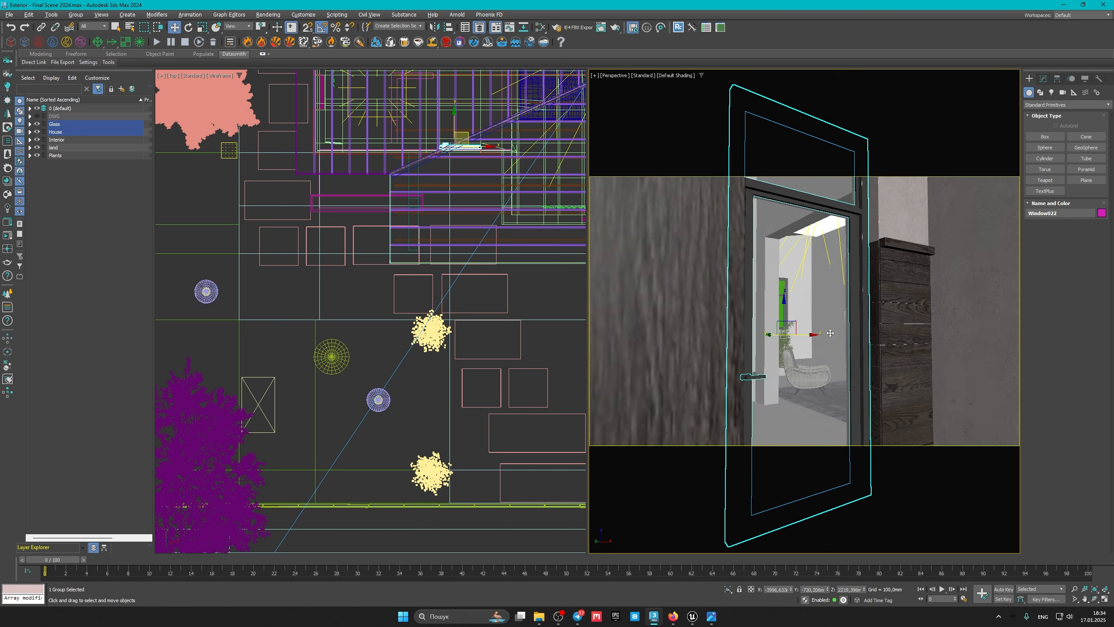
middle_click_drag(831, 333, 799, 347, "alt")
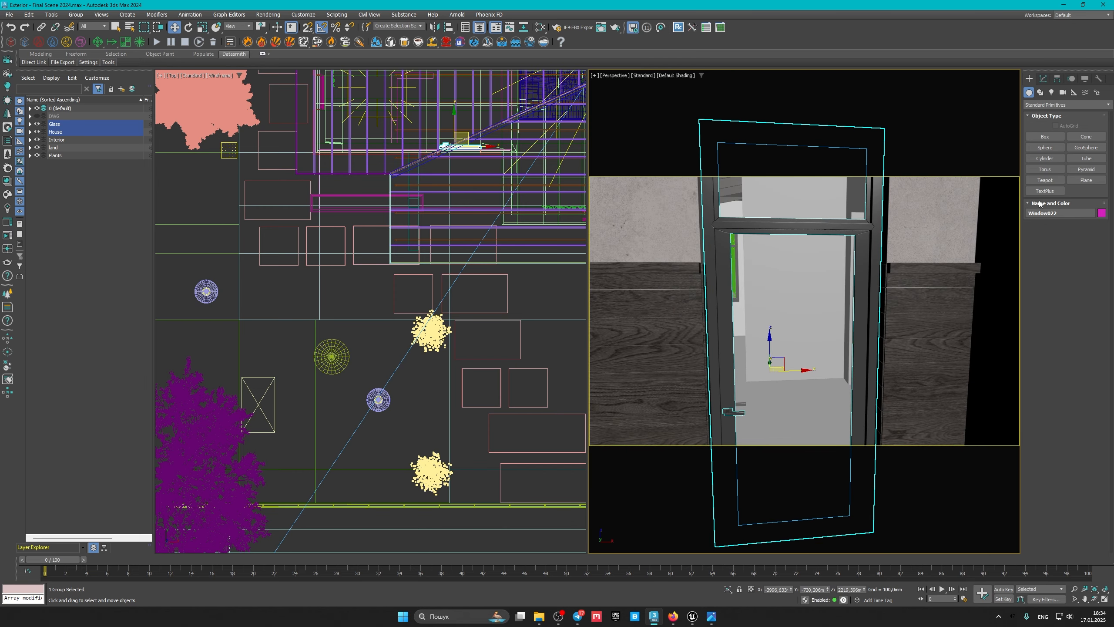
left_click(1043, 78)
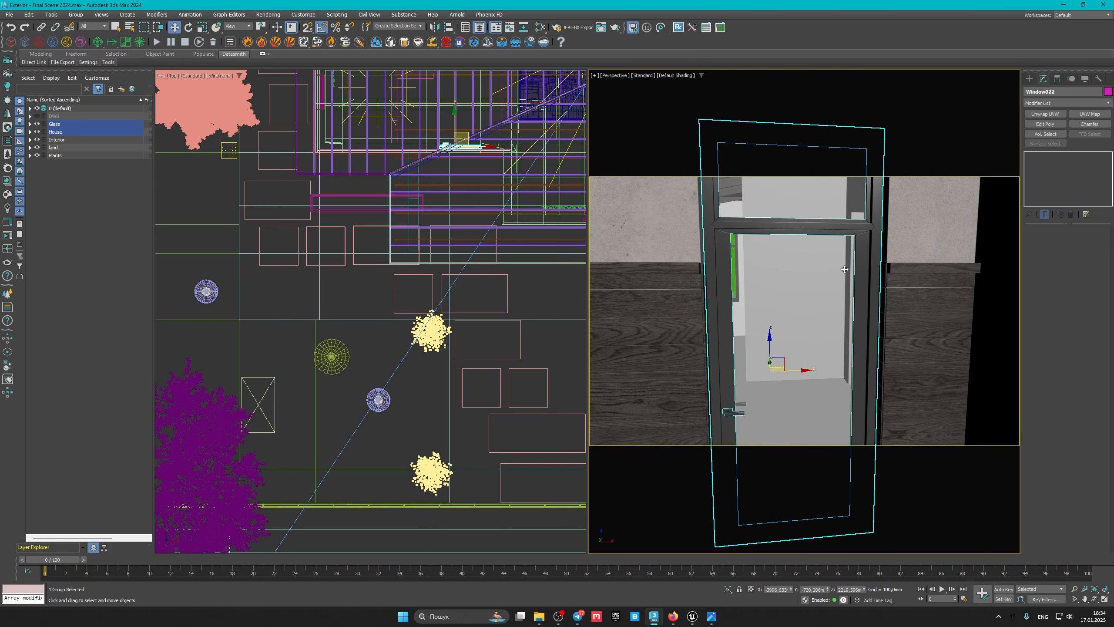
middle_click_drag(816, 323, 840, 334, "alt")
Step: Switch to Unreal Engine and select the entrance door's frame, its sibling parts, and finally their parent actor Window022
left_click(692, 616)
mouse_move(639, 261)
right_mouse_down()
mouse_move(632, 267)
mouse_move(649, 266)
right_mouse_up()
key("w")
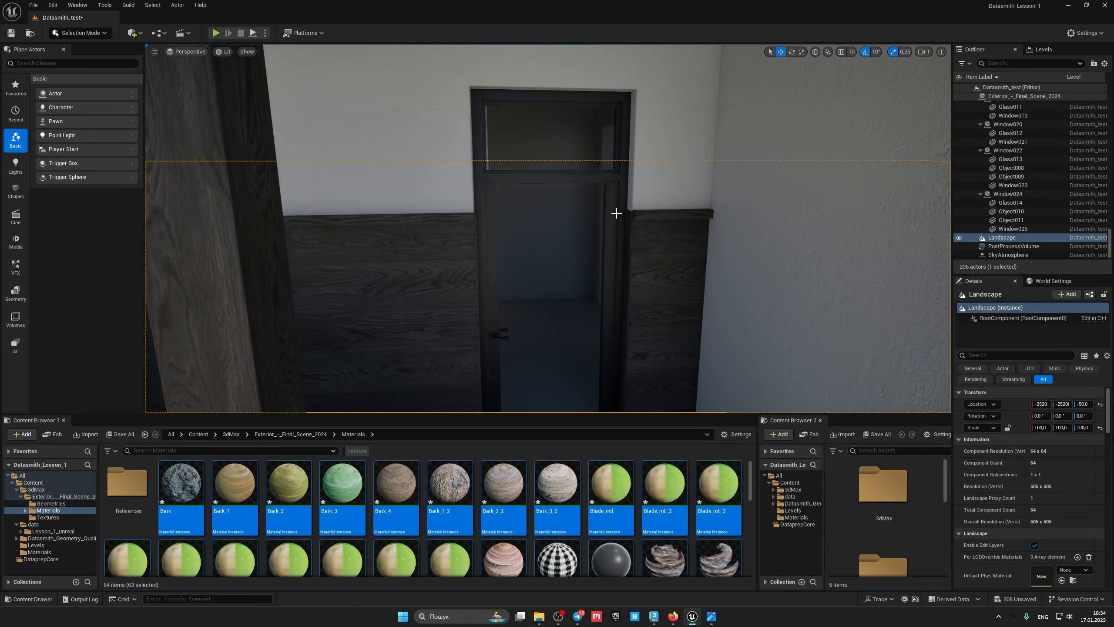
left_click(614, 212)
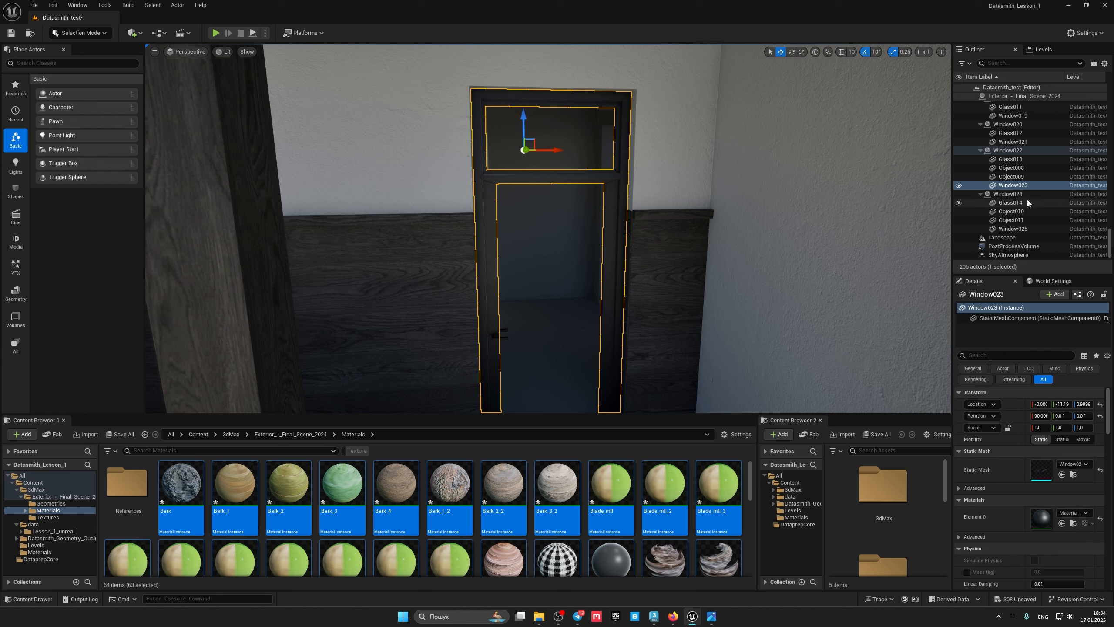
left_click(1019, 160, "shift")
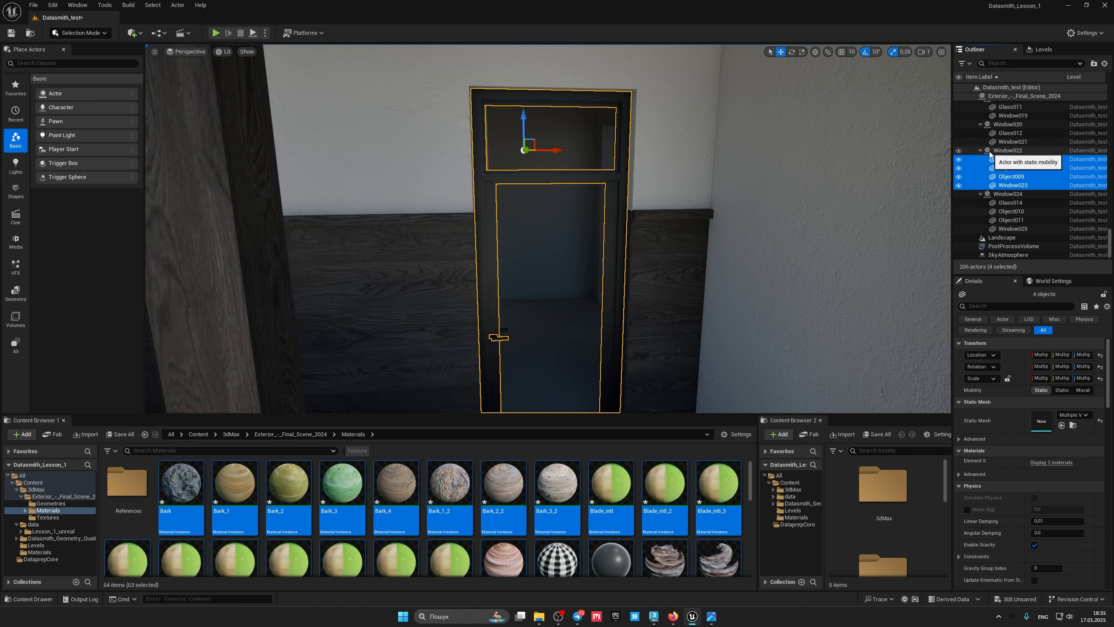
left_click(1014, 151)
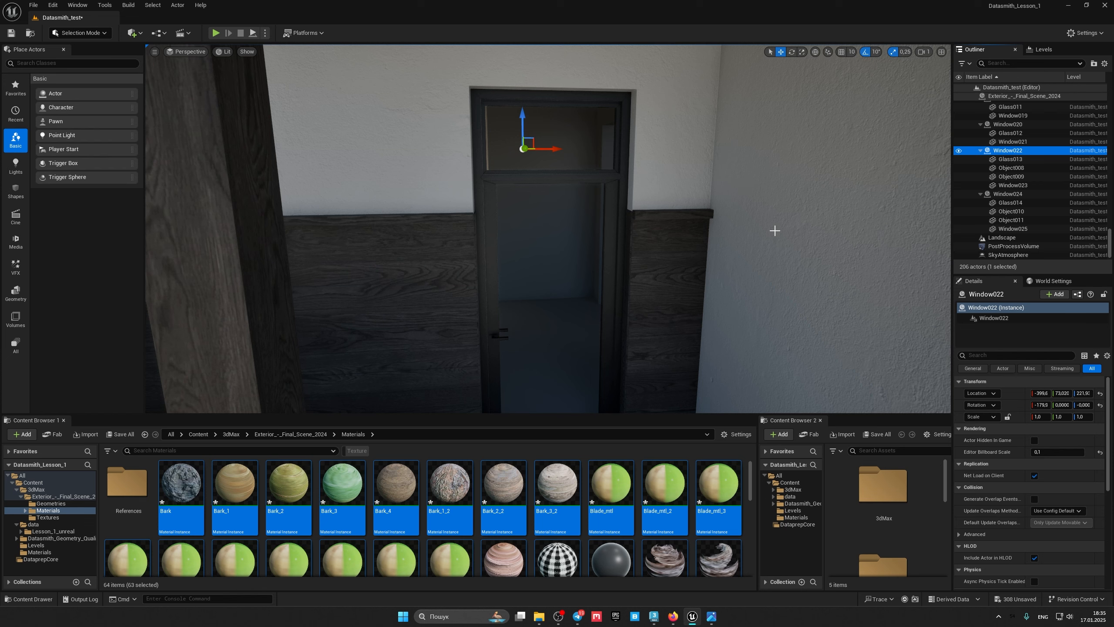
Step: Place a point light on the open ground in front of the house and open the imported scene's Geometries folder
right_click_drag(743, 244, 825, 286)
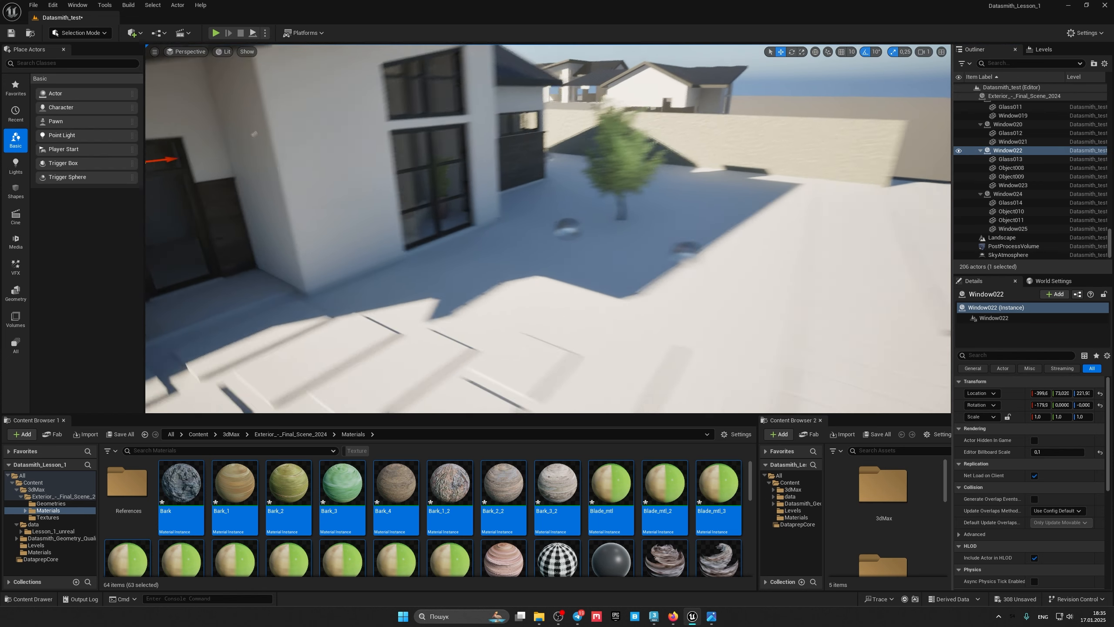
right_click_drag(688, 215, 688, 209)
right_click_drag(626, 284, 679, 303)
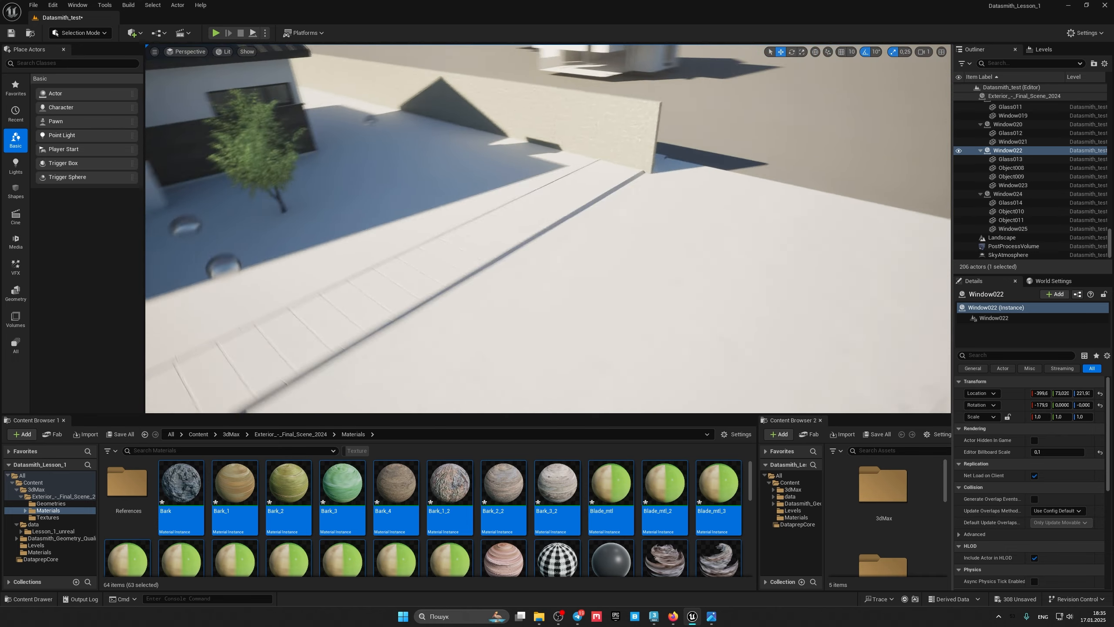
right_click_drag(476, 220, 478, 260)
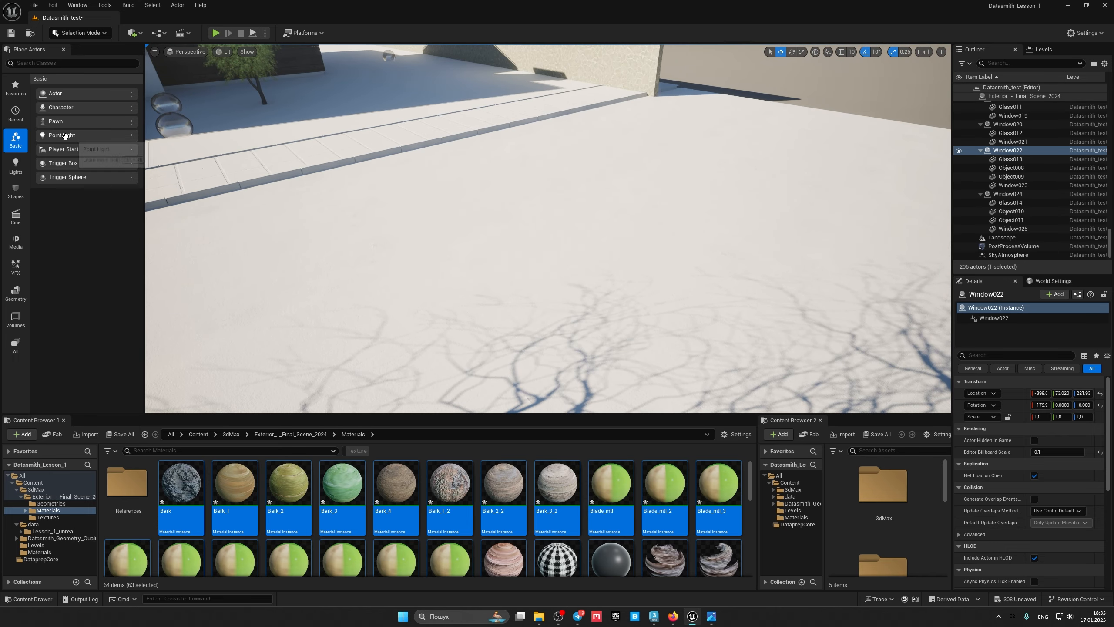
left_click_drag(65, 136, 513, 274)
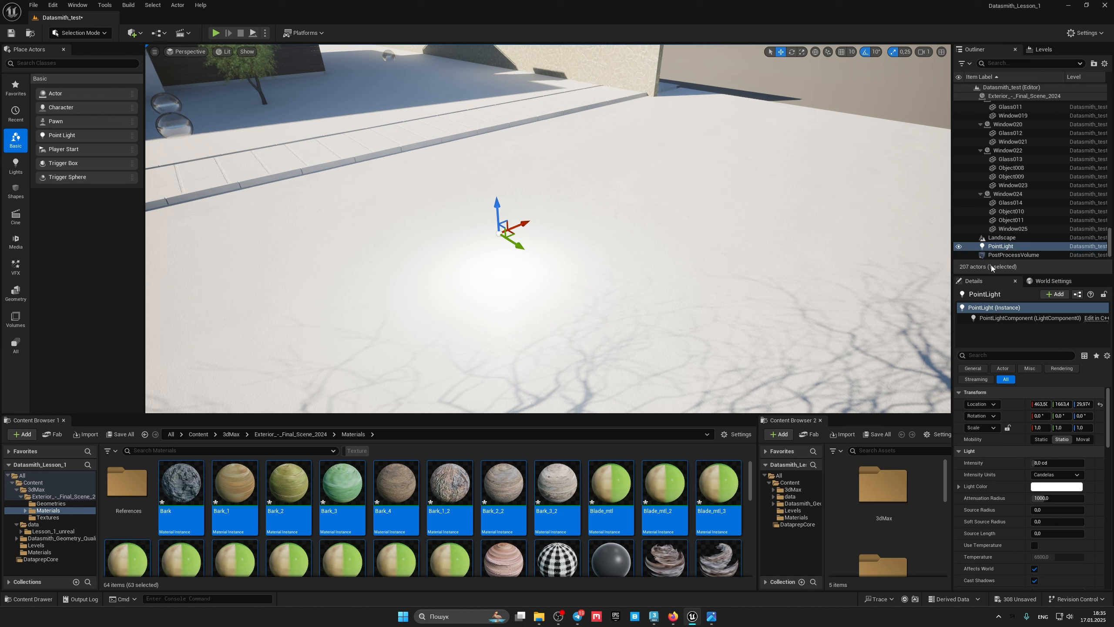
right_click_drag(724, 267, 658, 250)
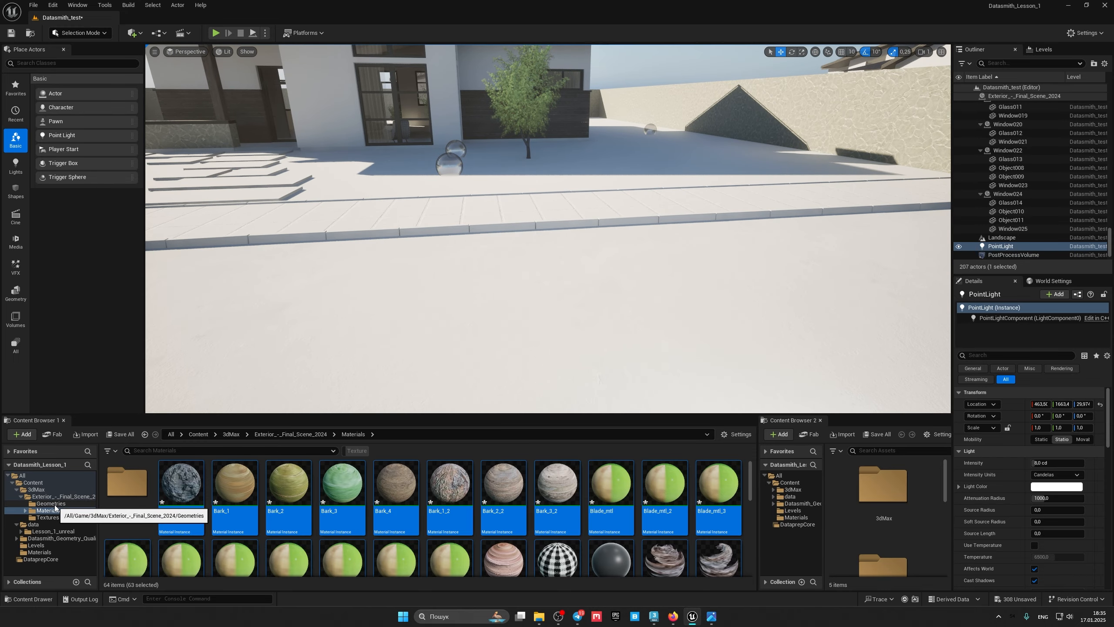
left_click(68, 503)
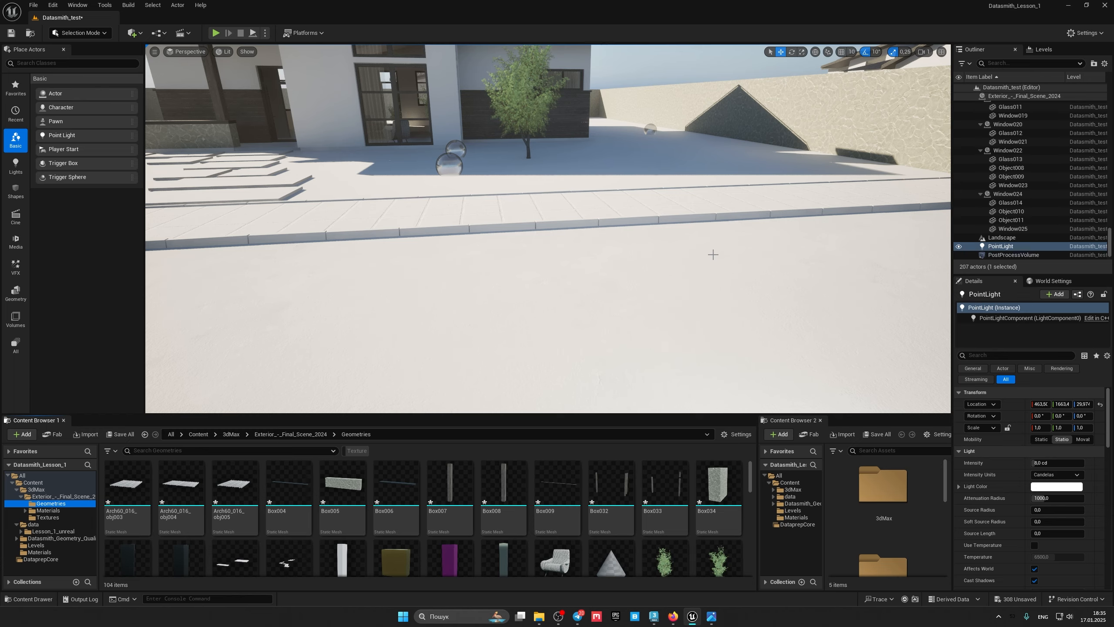
Step: Inspect the house interior around the entrance door and select the door's Window022 parent actor
key("s")
right_click_drag(714, 255, 631, 255)
key("w")
key("w")
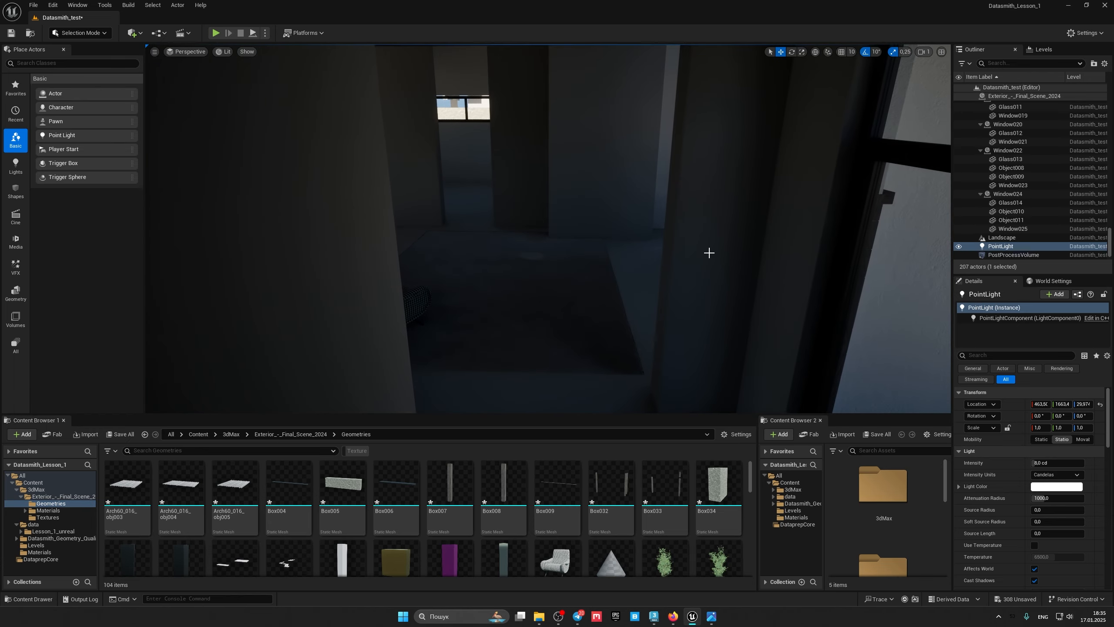
right_click_drag(710, 261, 773, 261)
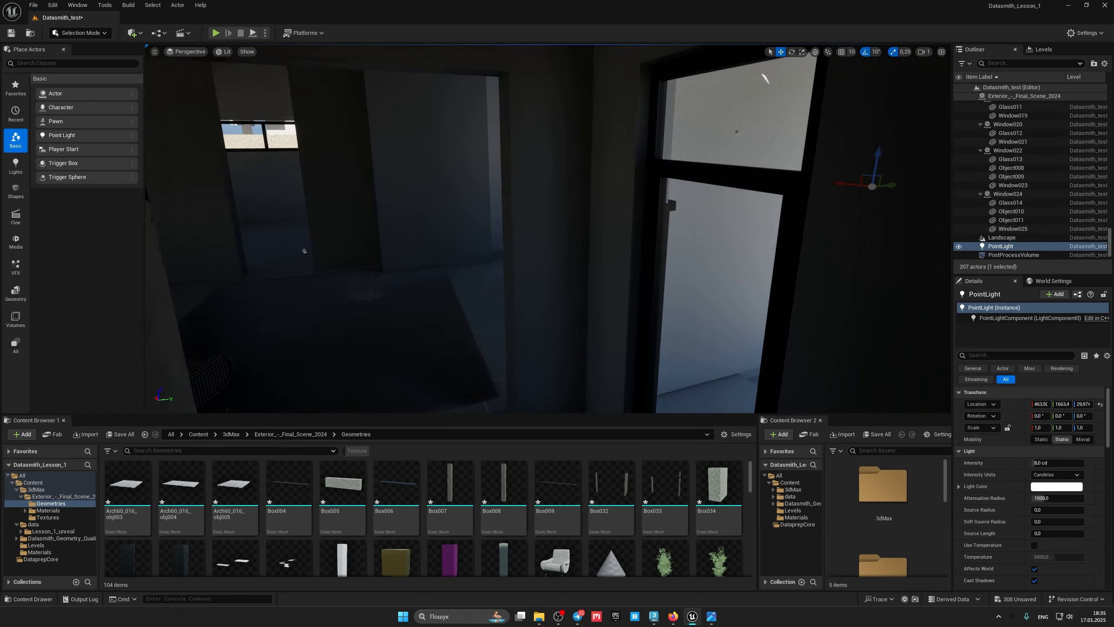
key("s")
right_click_drag(658, 220, 672, 202)
key("w")
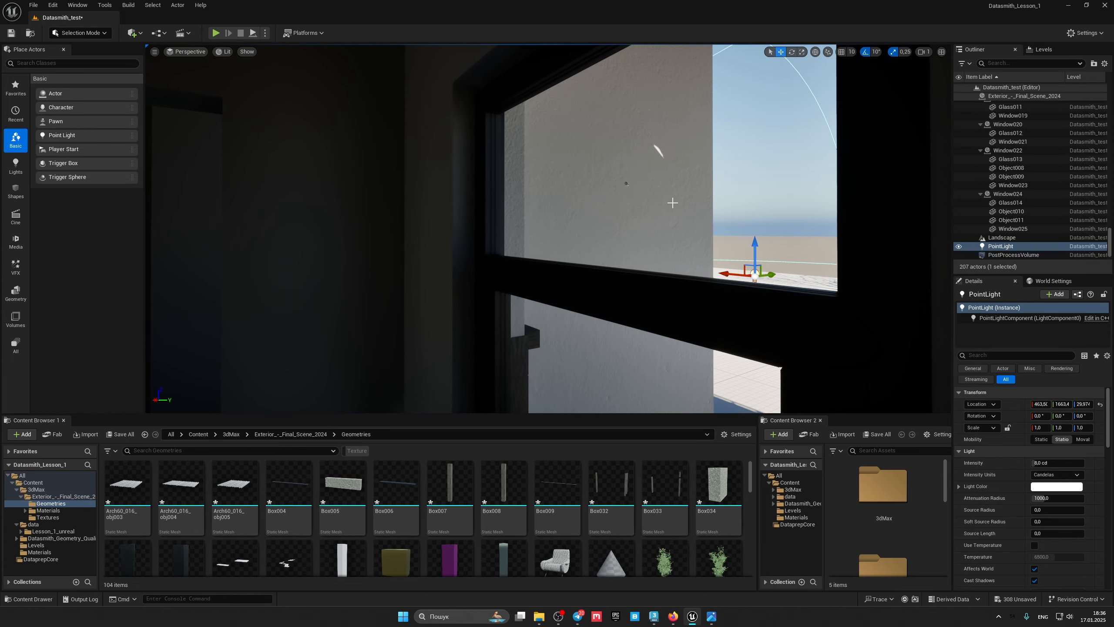
left_click(625, 184)
right_click_drag(625, 184, 523, 217)
key("w")
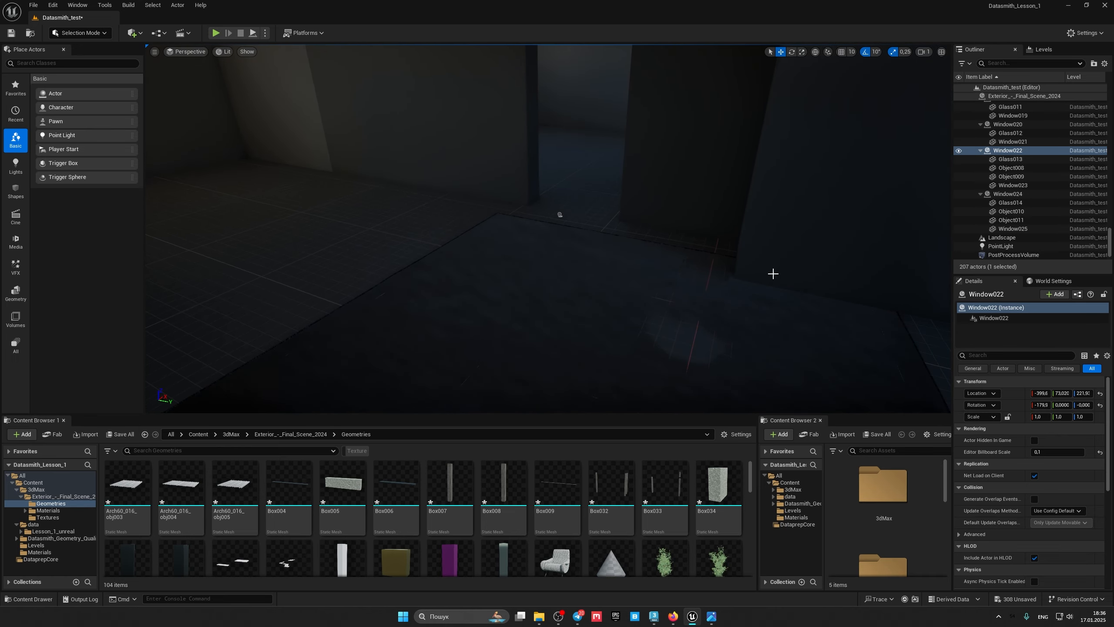
key("s")
right_click_drag(690, 291, 614, 274)
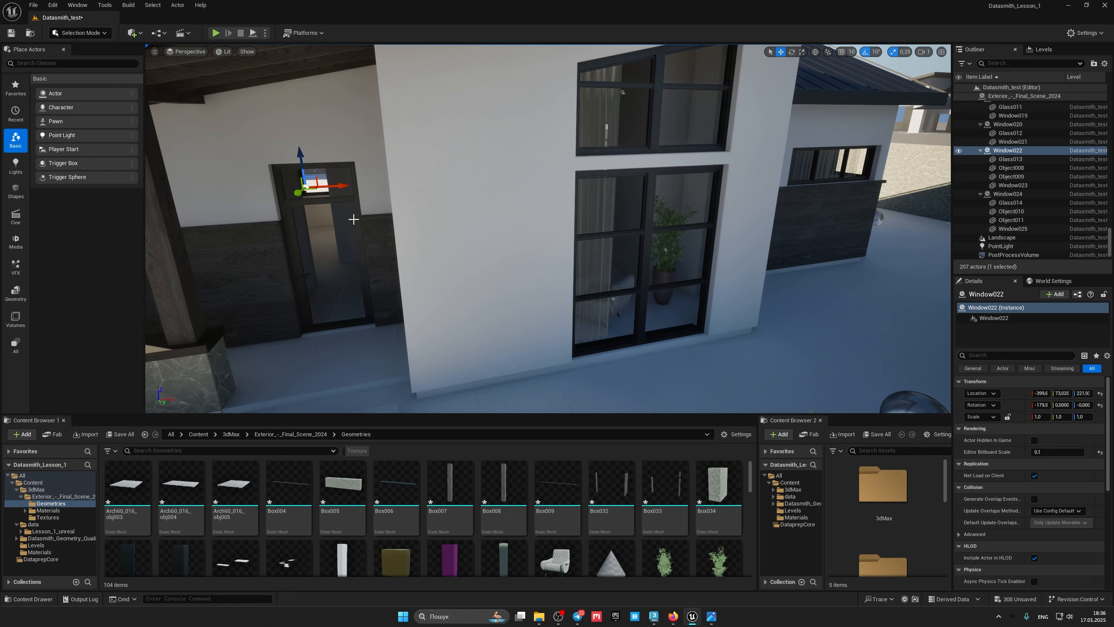
Step: Select the entrance door frame together with both large front windows, the low side window and the window around the corner
left_click(356, 216)
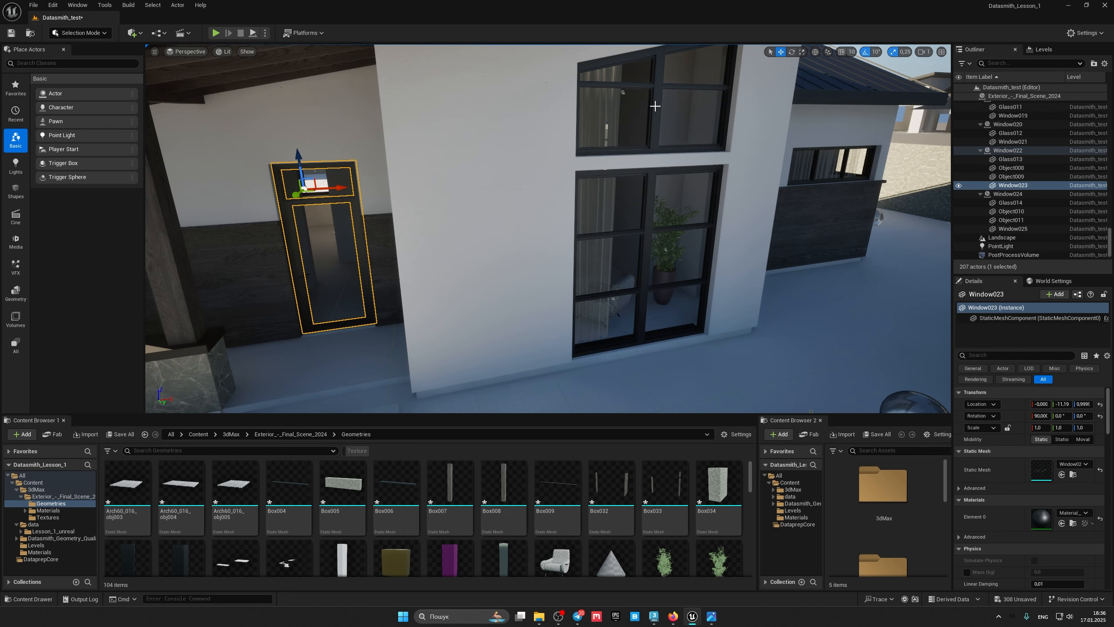
left_click(650, 208)
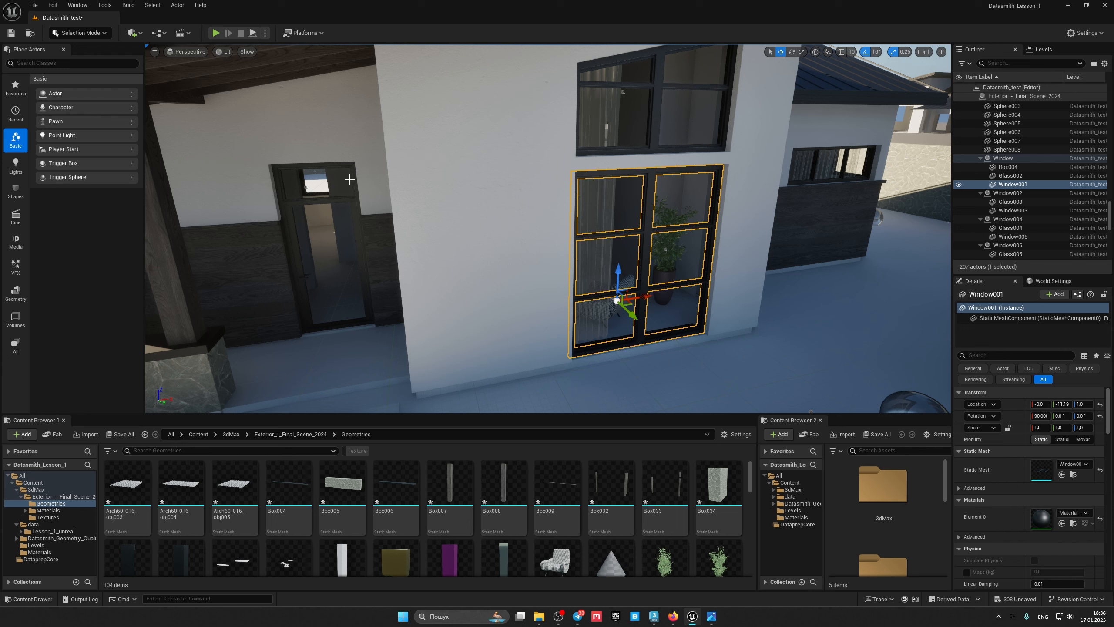
left_click(356, 212)
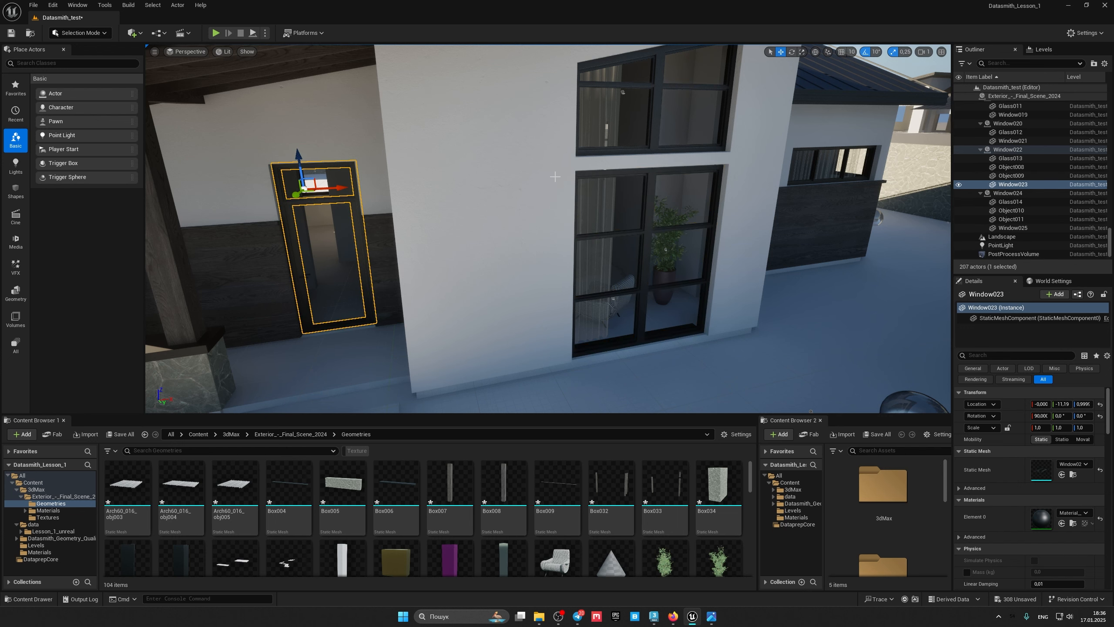
left_click(633, 173, "ctrl")
left_click(653, 128, "ctrl")
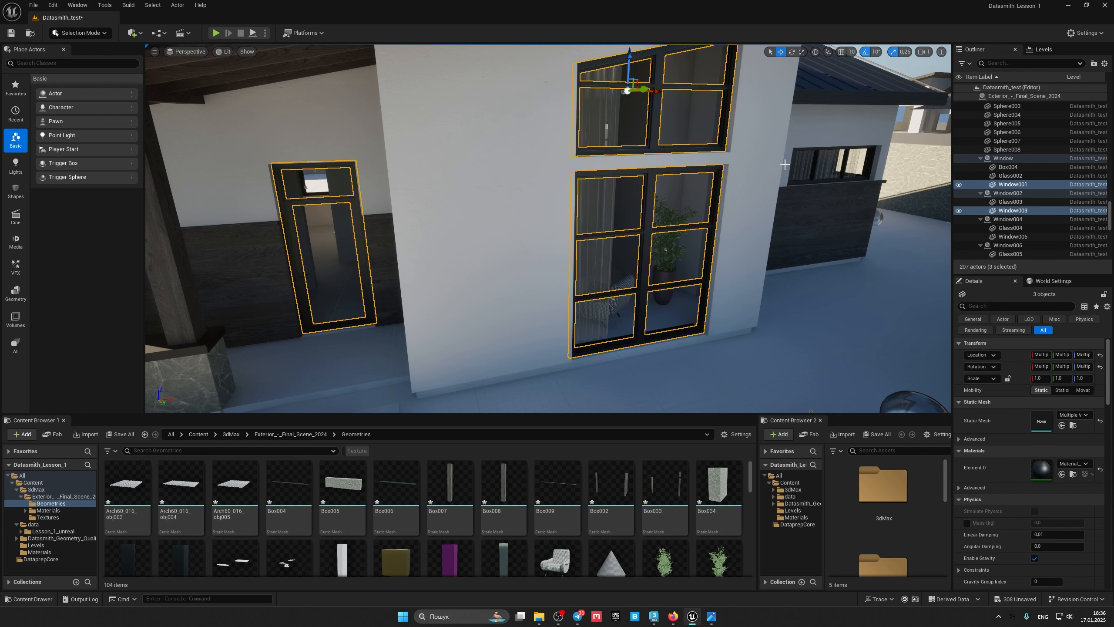
left_click(814, 182, "ctrl")
key("a")
right_click_drag(814, 181, 741, 260)
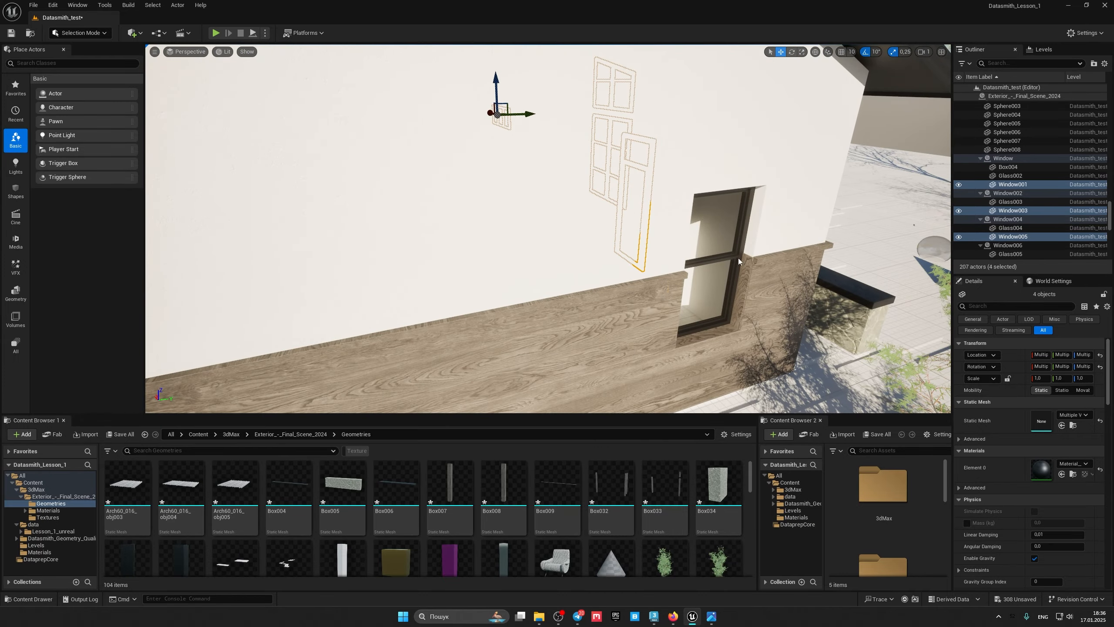
left_click(738, 260, "ctrl")
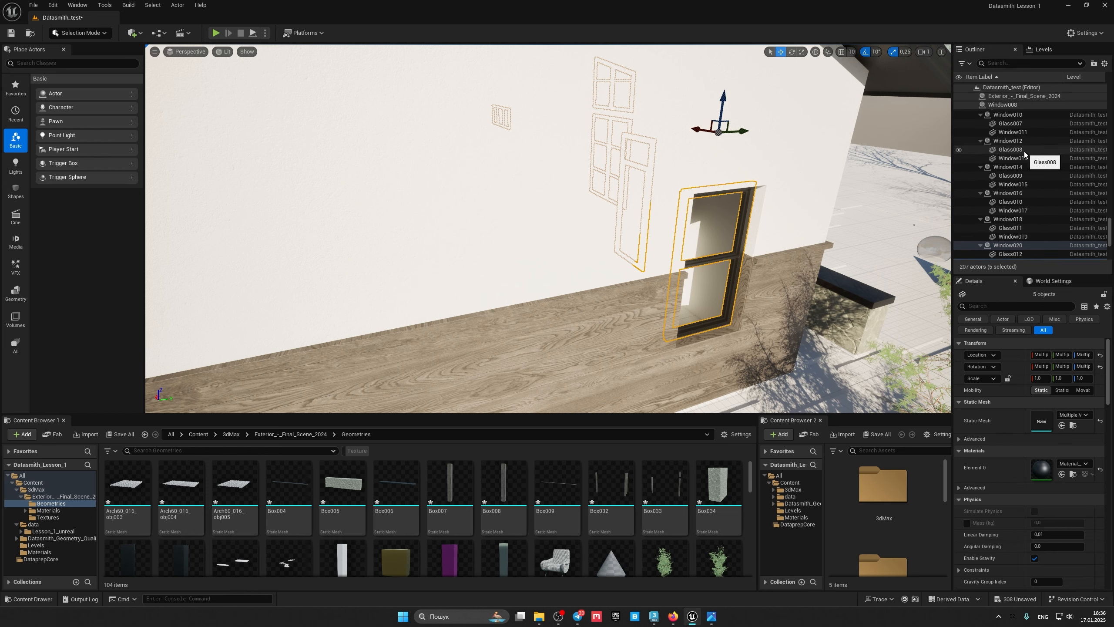
Step: Select only Window007 in the scene hierarchy and look through the window groups below it
scroll(1011, 147, "up", 2)
left_click(1013, 142)
scroll(1013, 151, "down", 3)
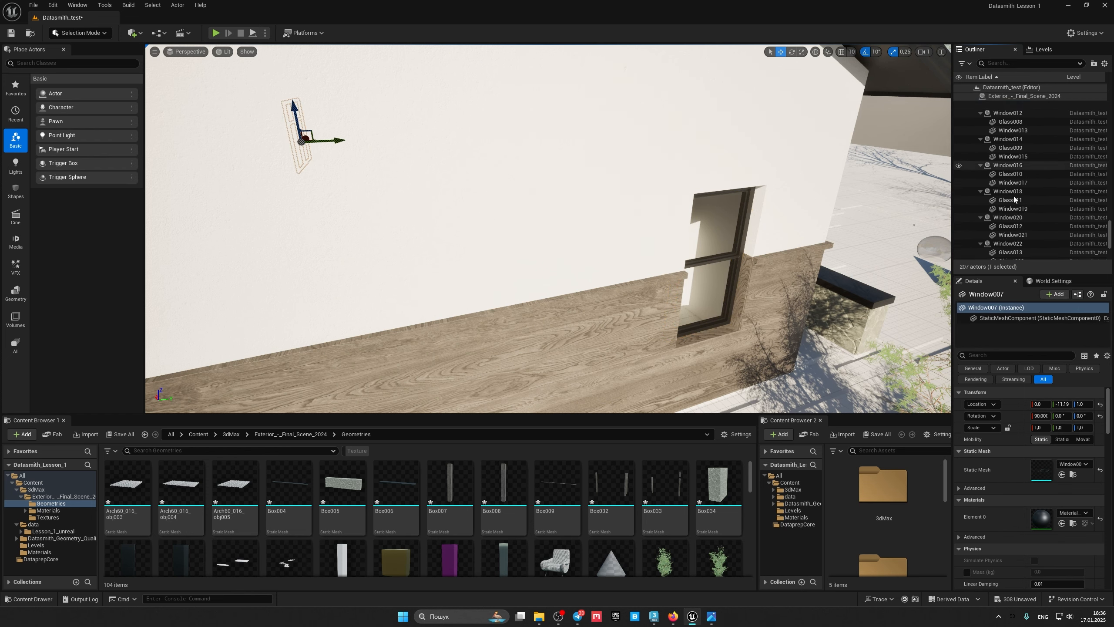
Step: Extend the selection from Window007 down through Object010 in the scene hierarchy and examine the selected windows and doors around the house
scroll(1014, 200, "down", 5)
left_click(1017, 195, "shift")
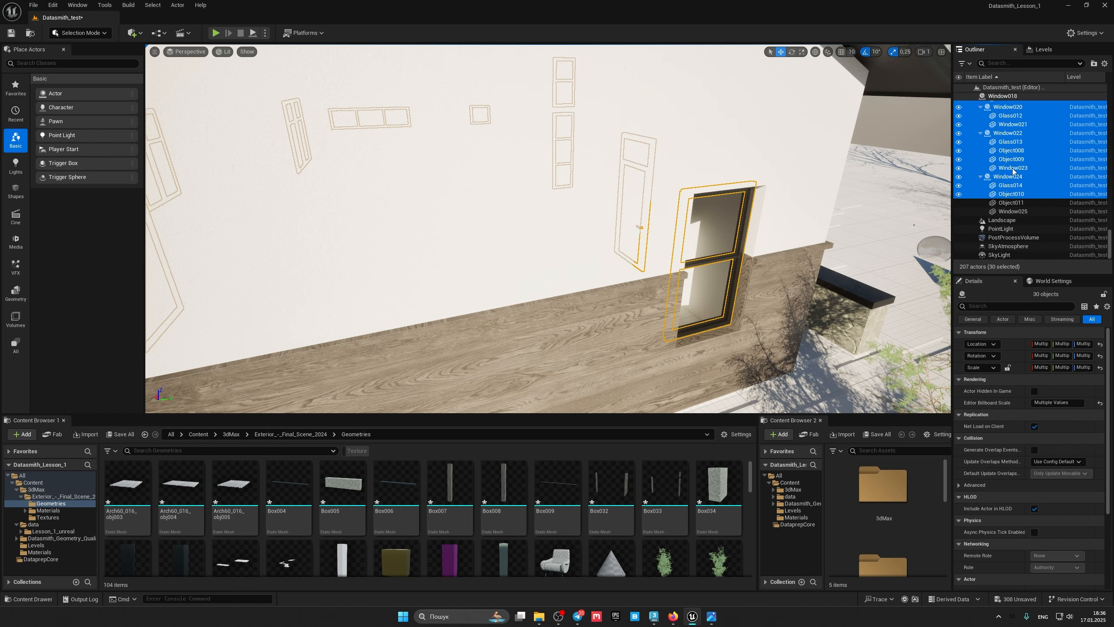
key("f")
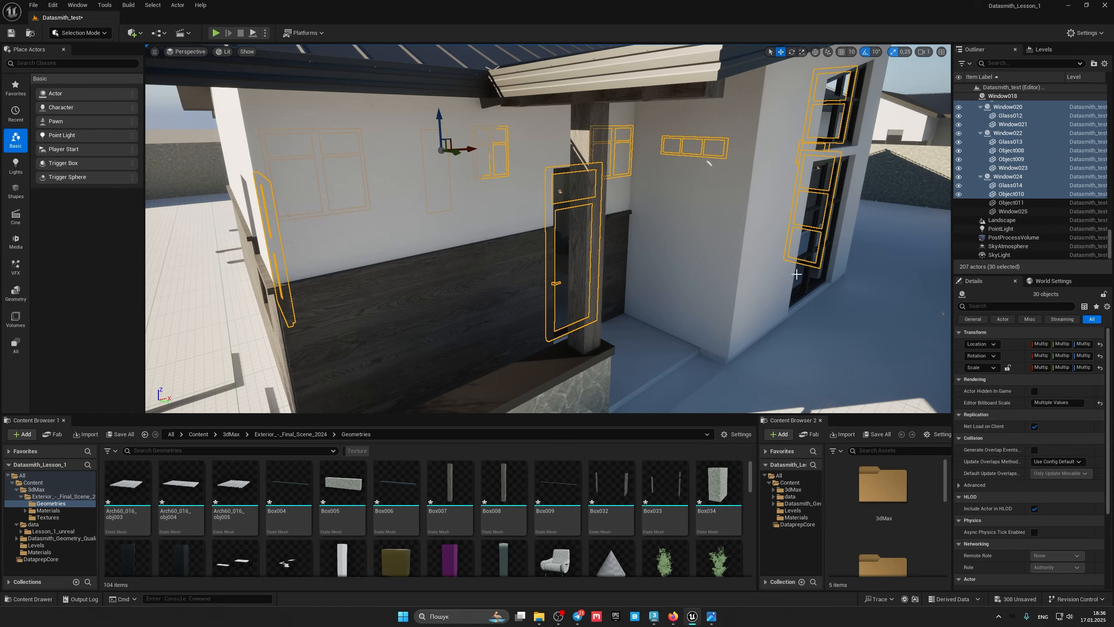
key("w")
key("d")
mouse_move(623, 257)
right_mouse_down()
mouse_move(579, 258)
mouse_move(622, 257)
right_mouse_up()
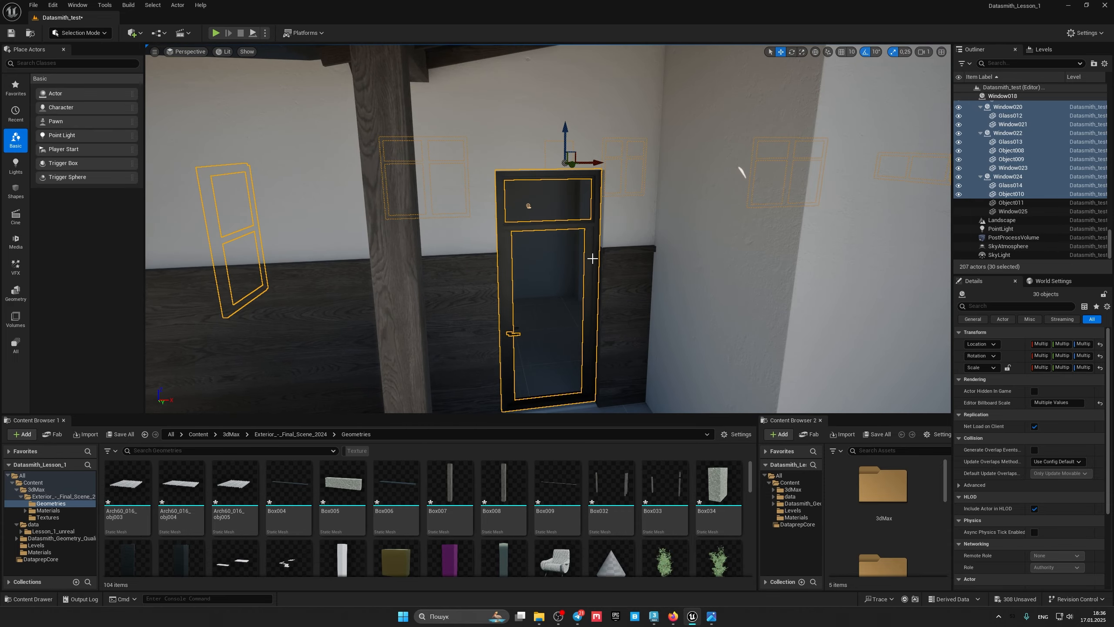
Step: Select the entrance door frame, switch the selection to the large lower front window, and review that window's mesh and material details
left_click(593, 259)
key("d")
right_click_drag(606, 301, 632, 207)
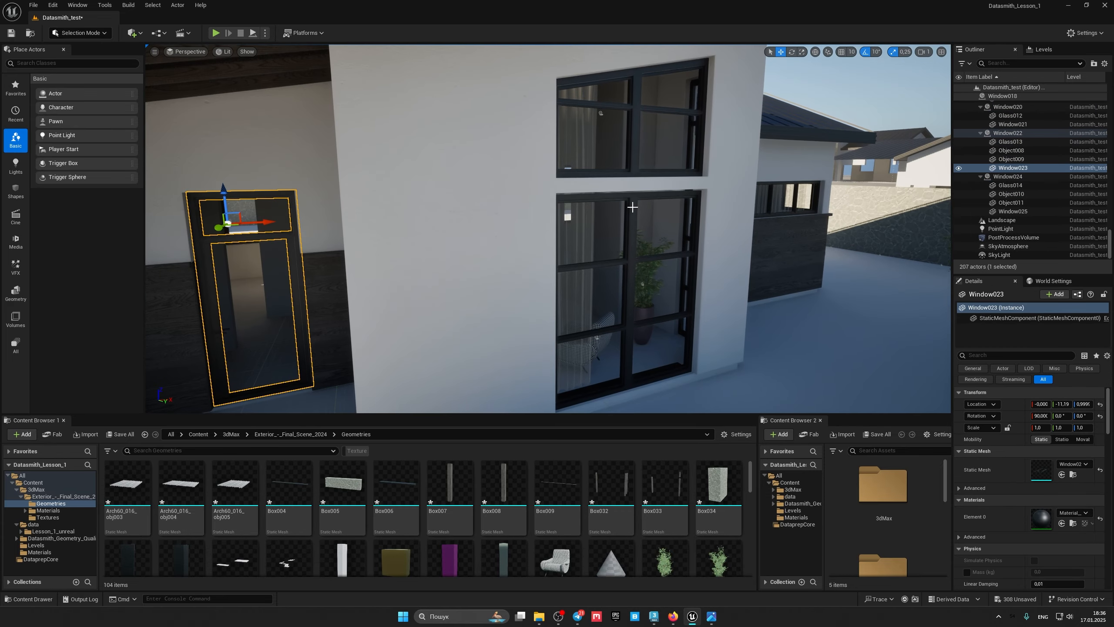
left_click(633, 207)
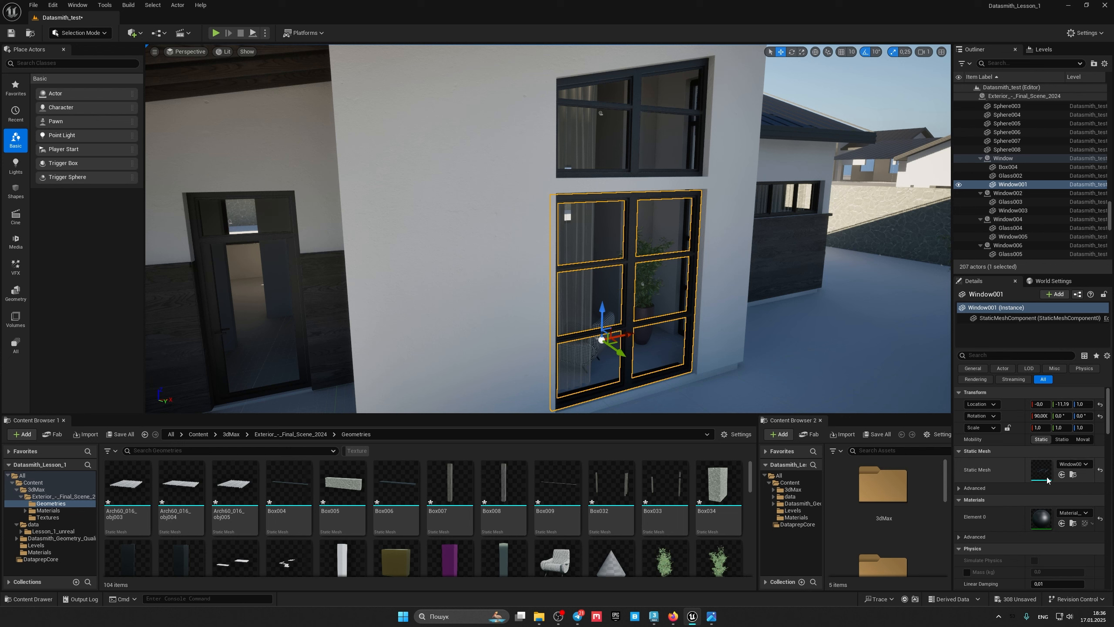
scroll(1048, 480, "down", 2)
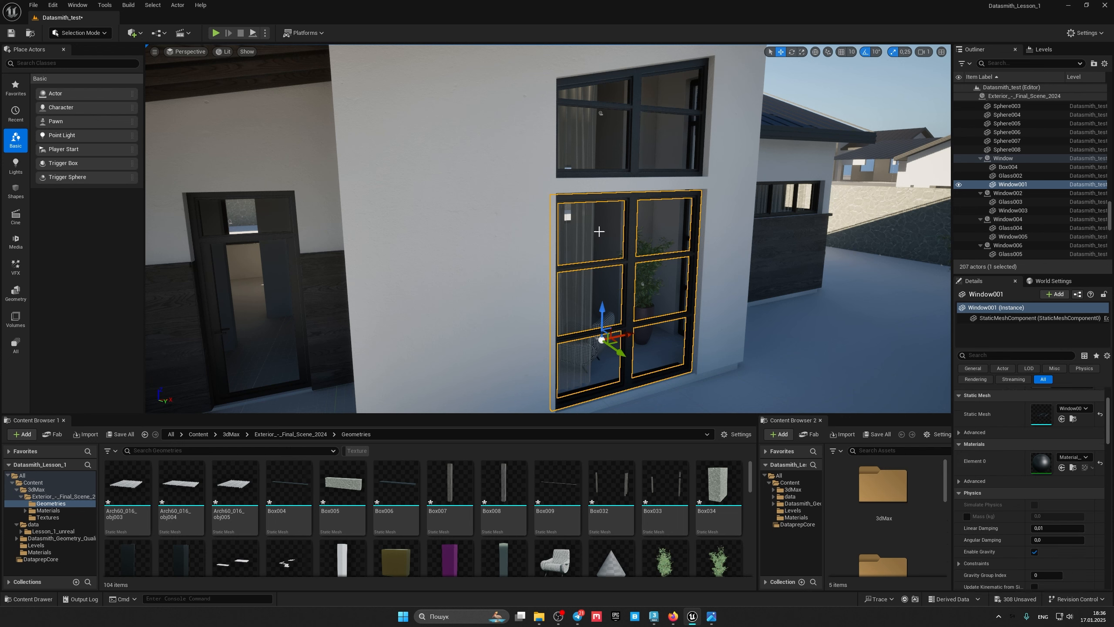
Step: Select the Window004 parent actor and compare its details by temporarily adding the large lower front window frame to the selection
left_click(1009, 219)
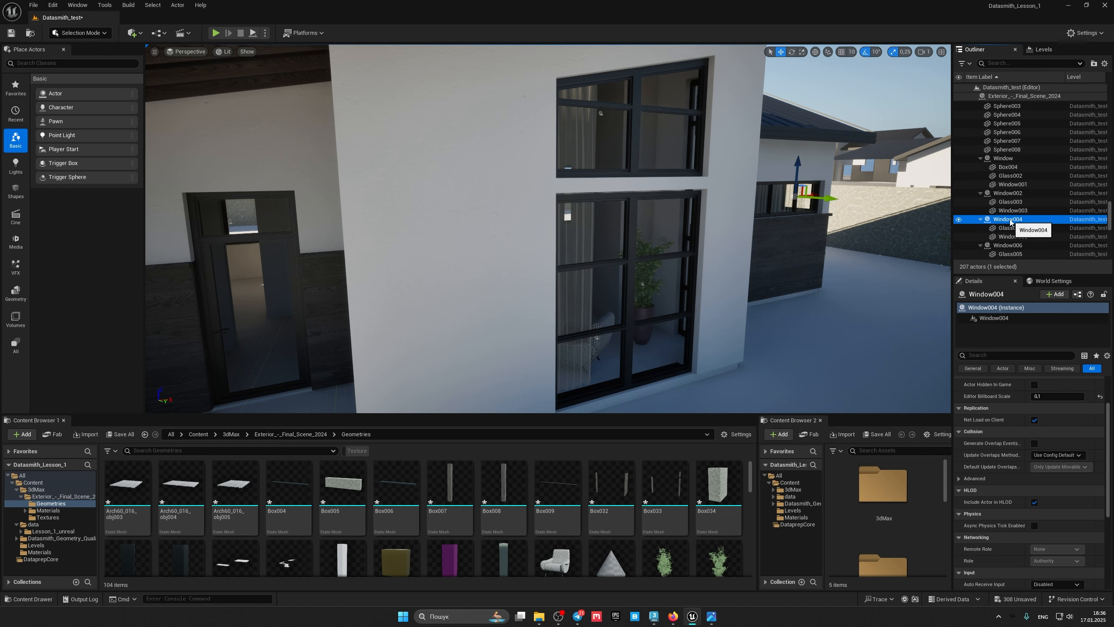
scroll(1013, 457, "down", 1)
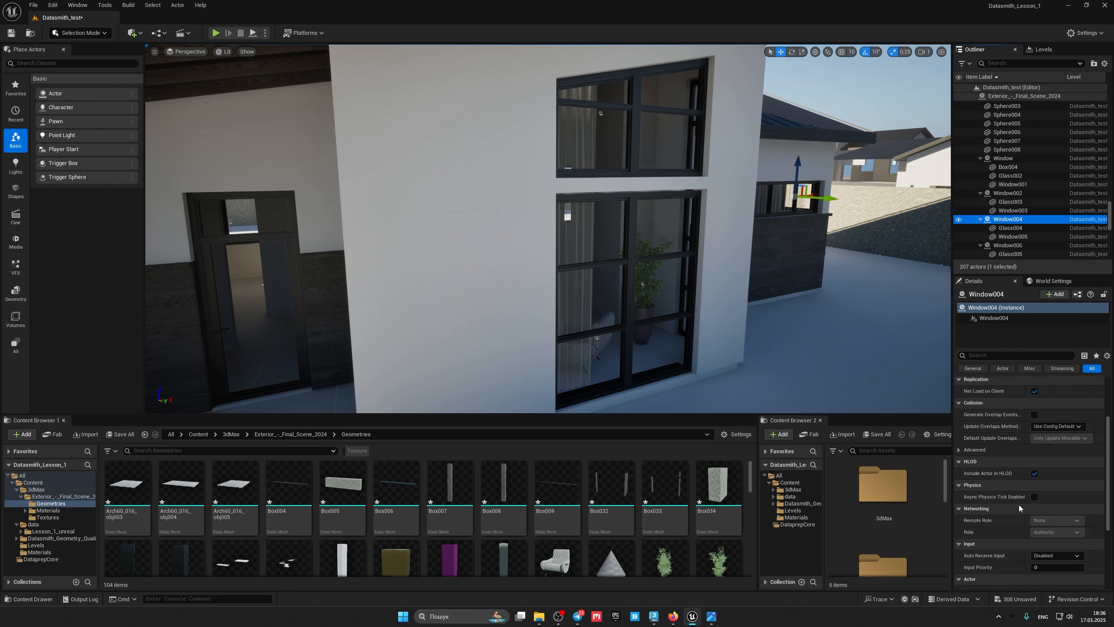
scroll(1020, 508, "up", 3)
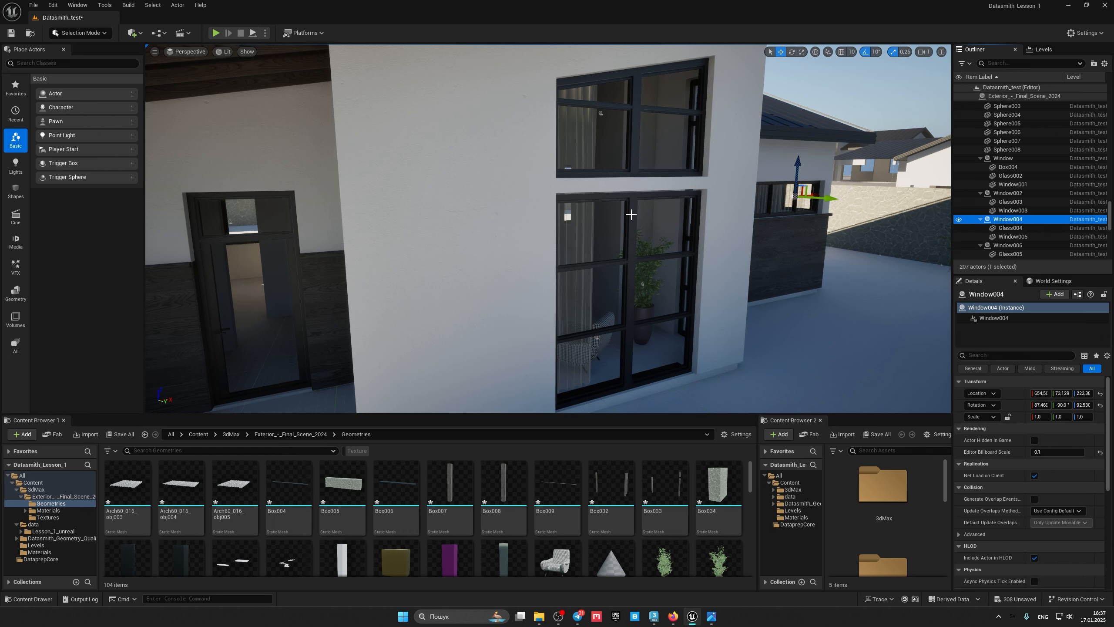
left_click(631, 214, "ctrl")
scroll(1036, 474, "down", 2)
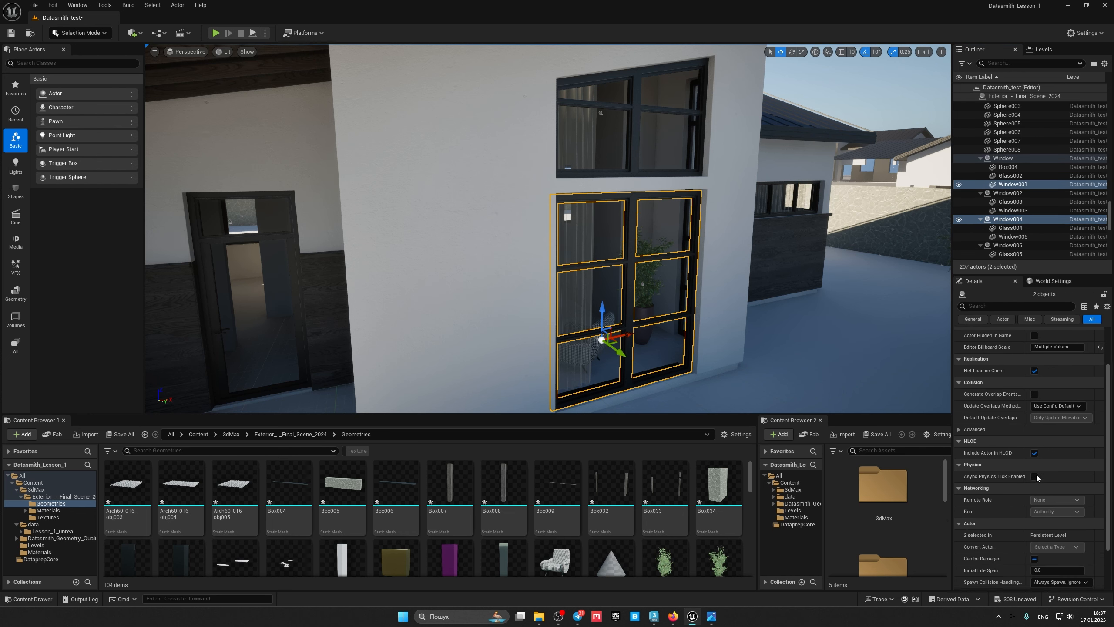
scroll(1036, 475, "up", 2)
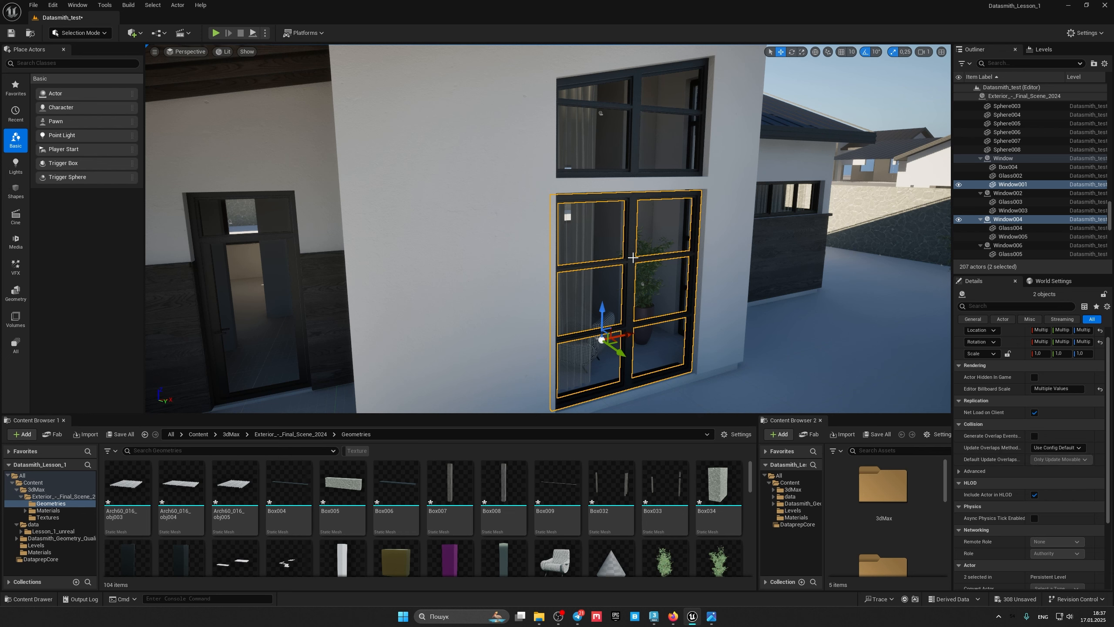
left_click(633, 259, "ctrl")
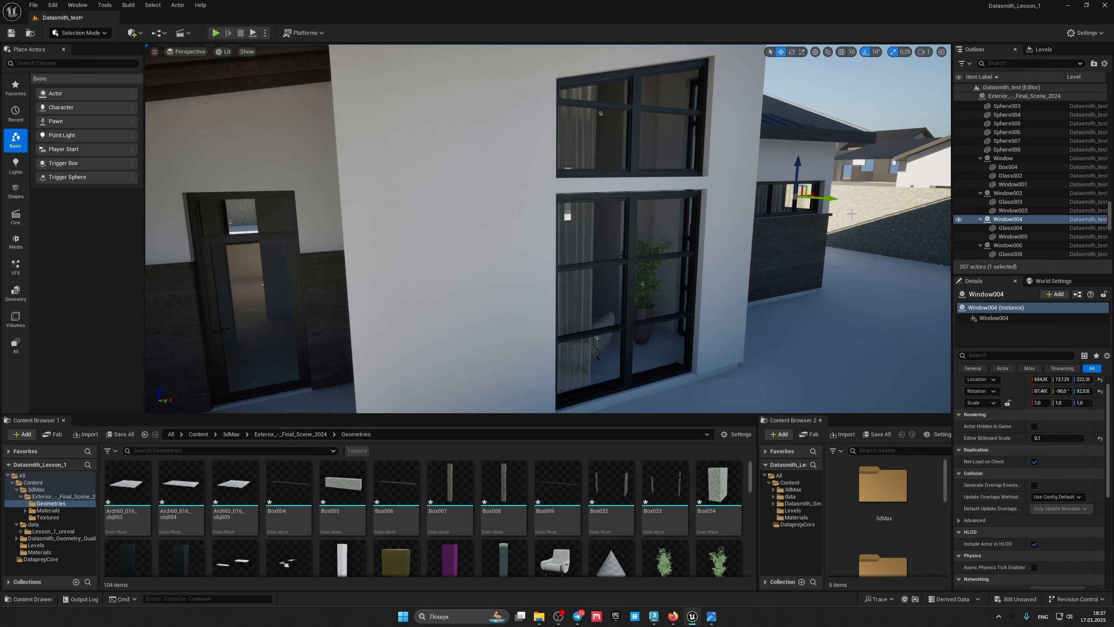
Step: View the house front from farther away, switch to 3ds Max, and bring the whole house into the perspective view
right_click_drag(704, 317, 728, 312)
key("s")
key("s")
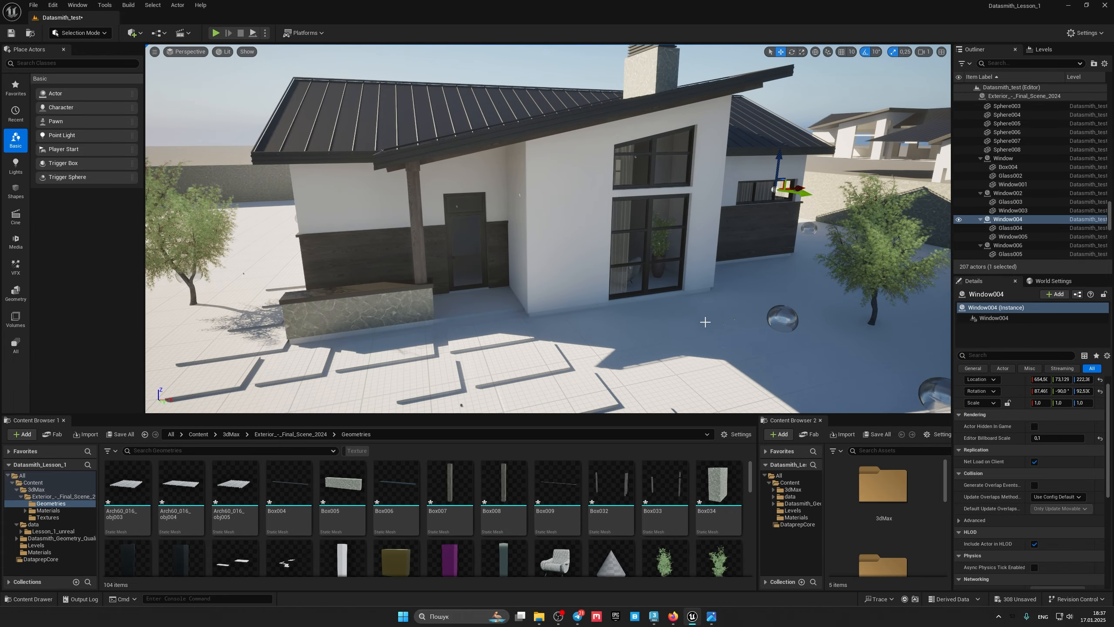
left_click(653, 620)
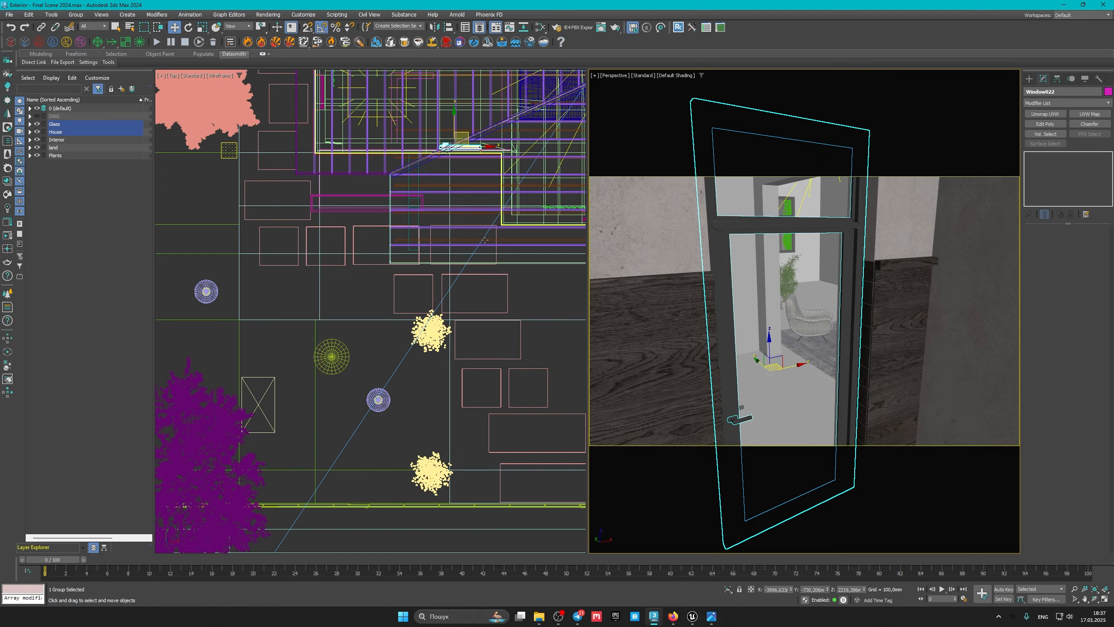
scroll(657, 301, "down", 15)
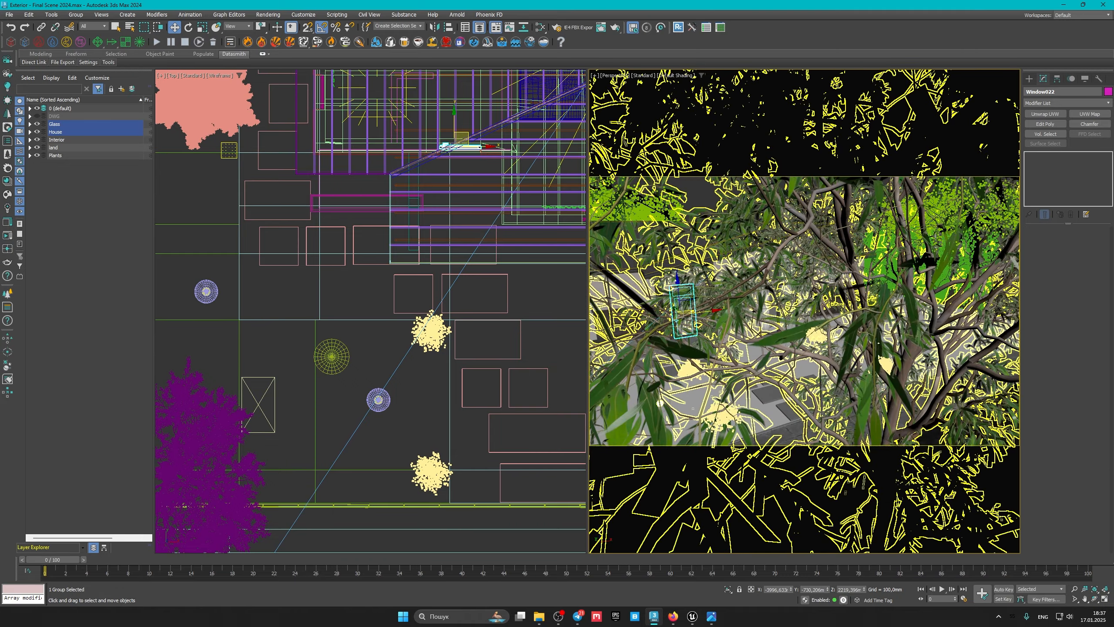
middle_click_drag(813, 334, 816, 303, "alt")
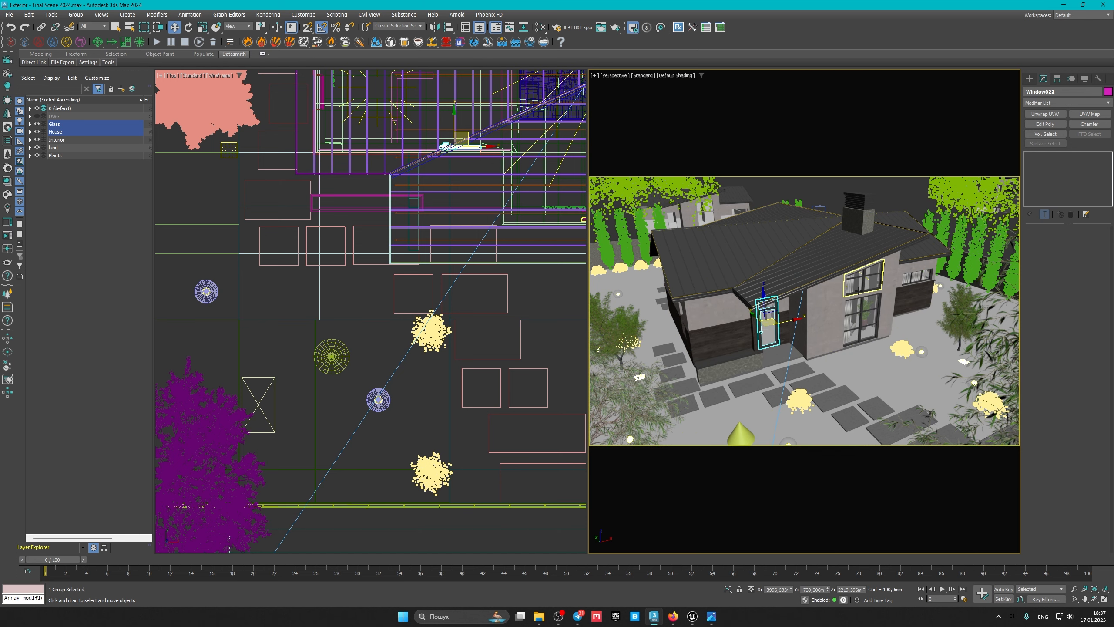
Step: Select the house walls and the front roof slab in turn to examine their modifiers
left_click(828, 302)
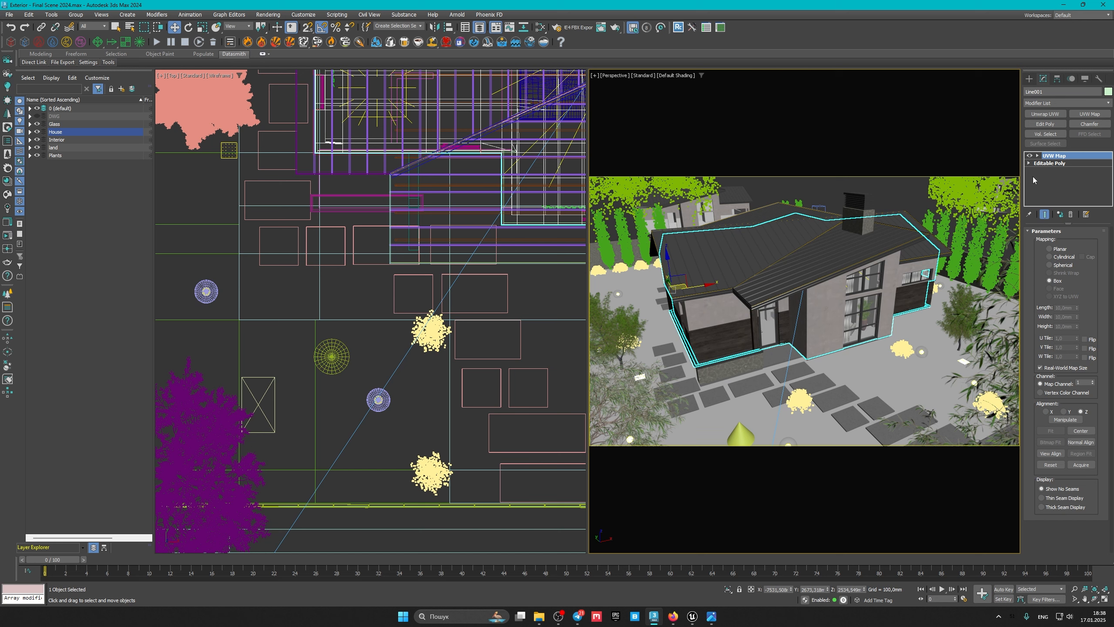
left_click(806, 255)
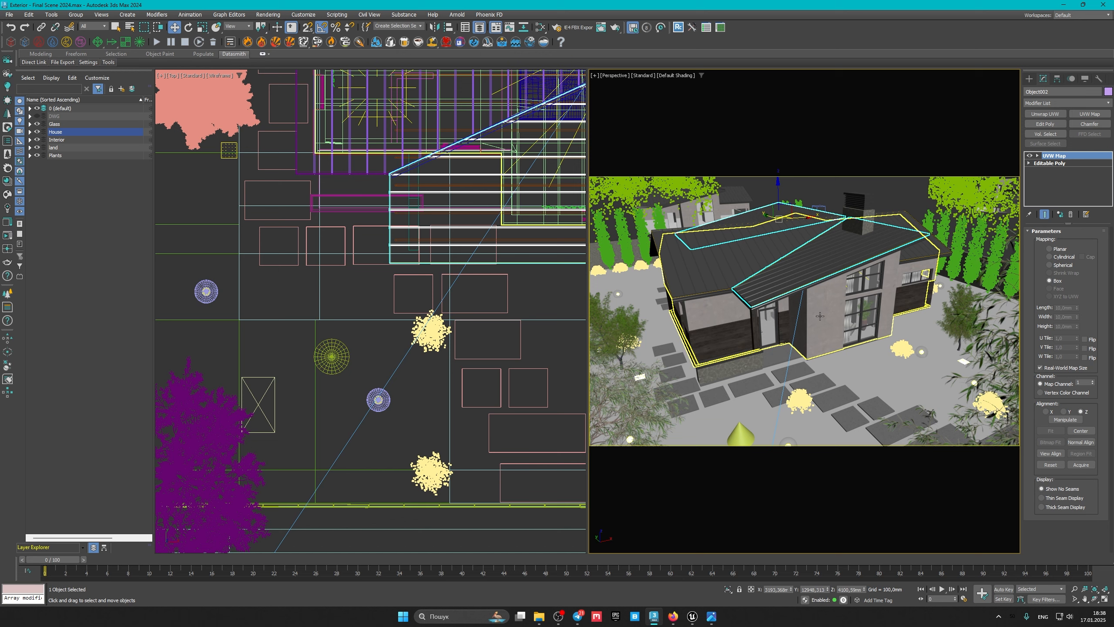
left_click(808, 339)
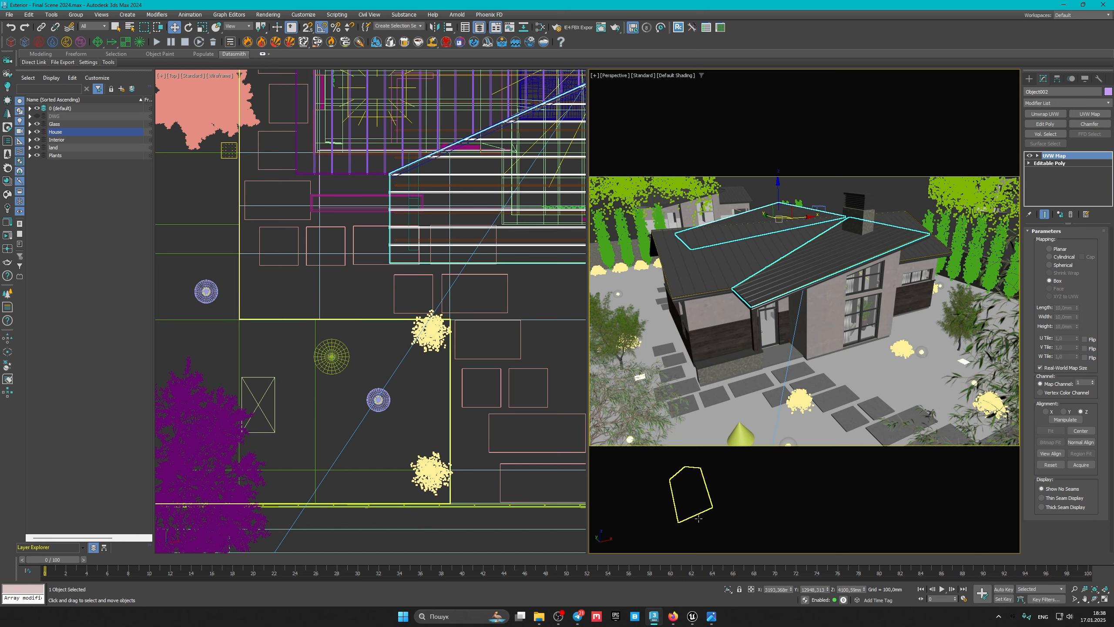
Step: Switch back to Unreal Engine and view the house front with the merged entrance door mesh
left_click(692, 616)
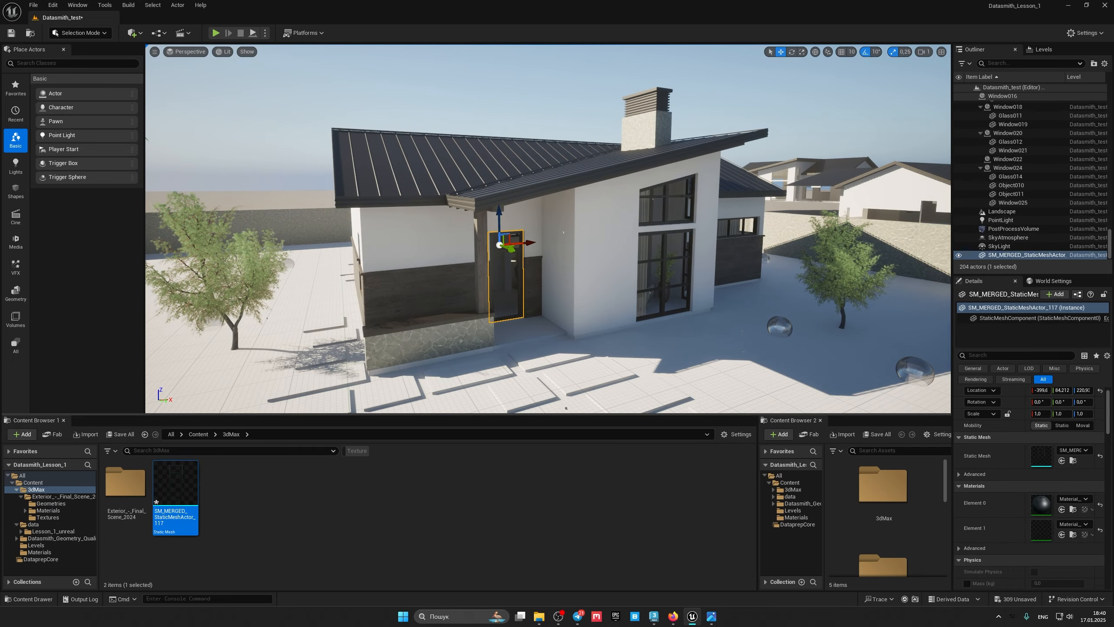
right_click_drag(548, 228, 558, 236)
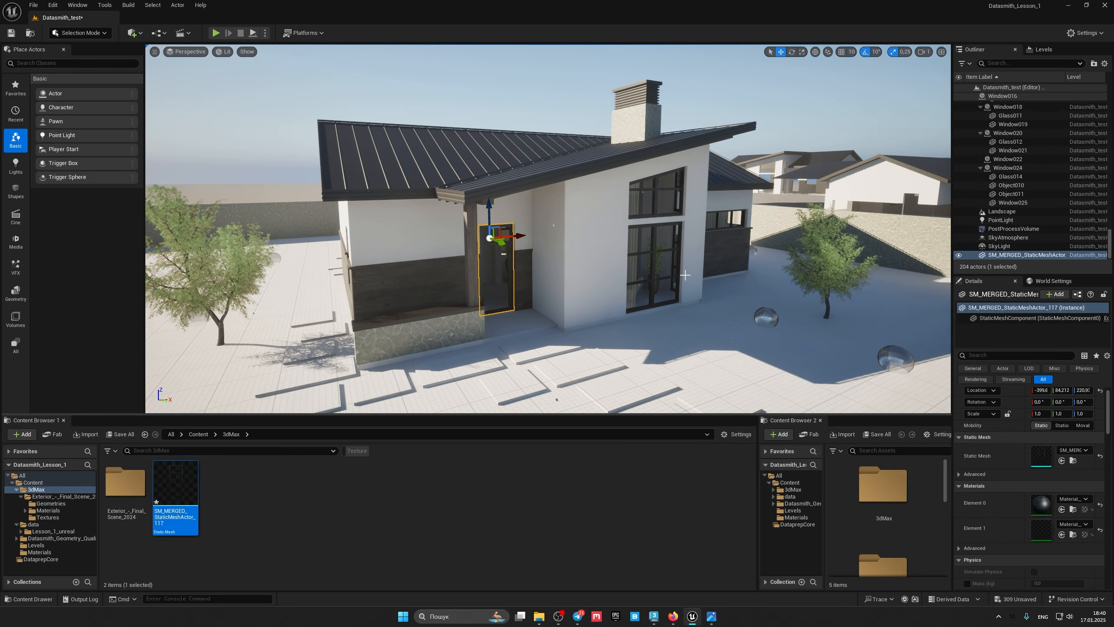